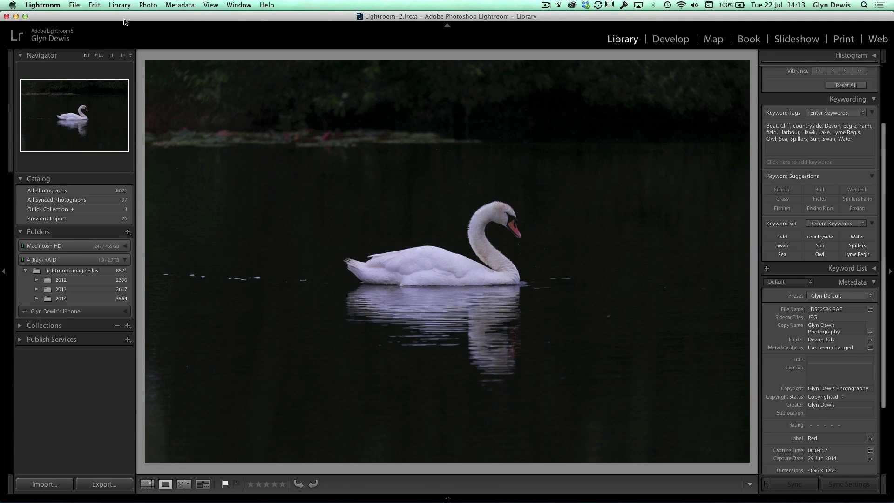
Create a virtual copy of the original swan photo in the Swan on Lake collection.
click(448, 497)
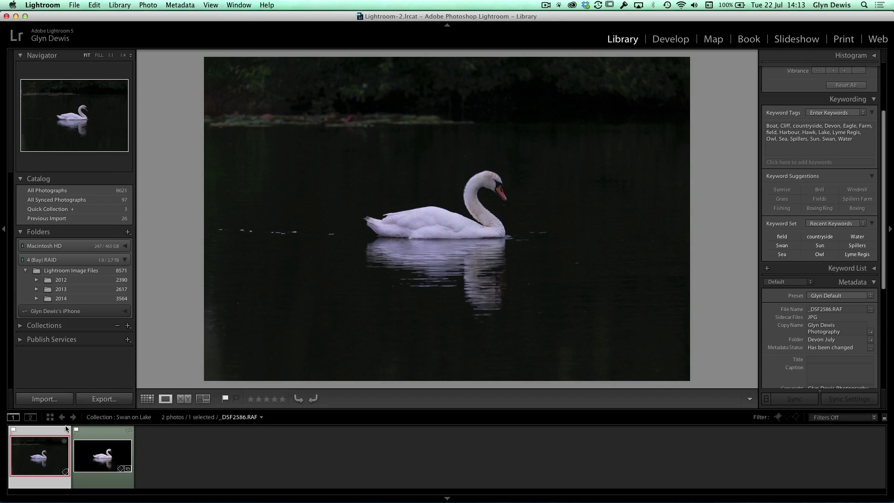
right_click(43, 453)
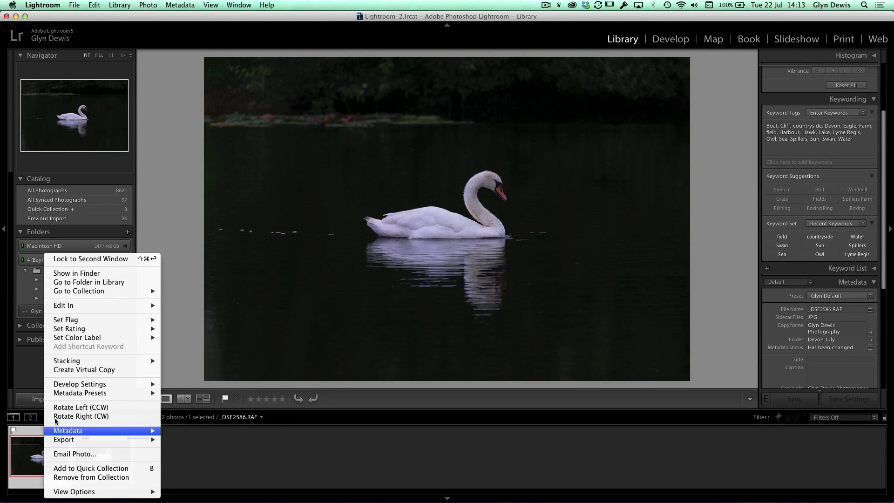
click(68, 370)
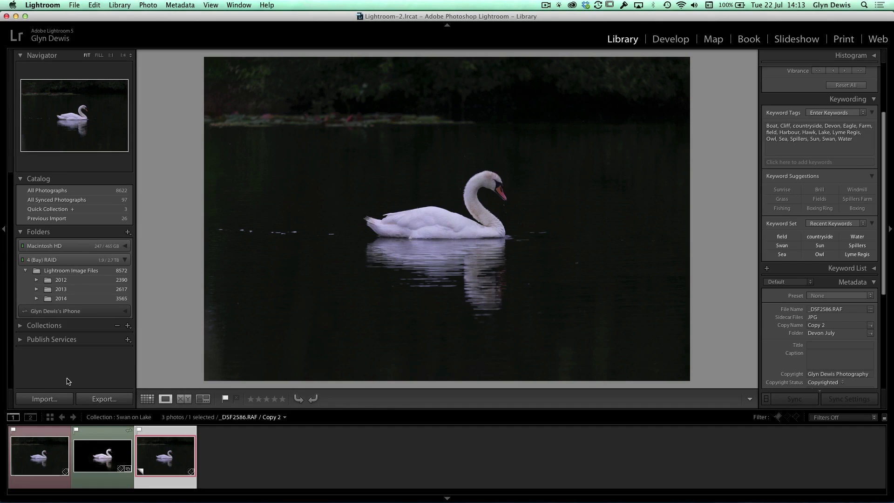
Open the virtual copy in the Develop module with only the adjustment controls showing beside the photo.
key(d)
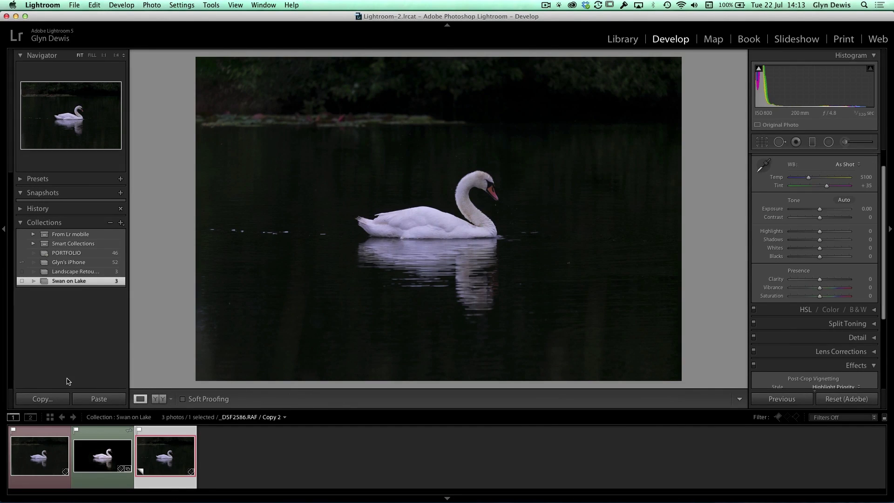
key(shift+Tab)
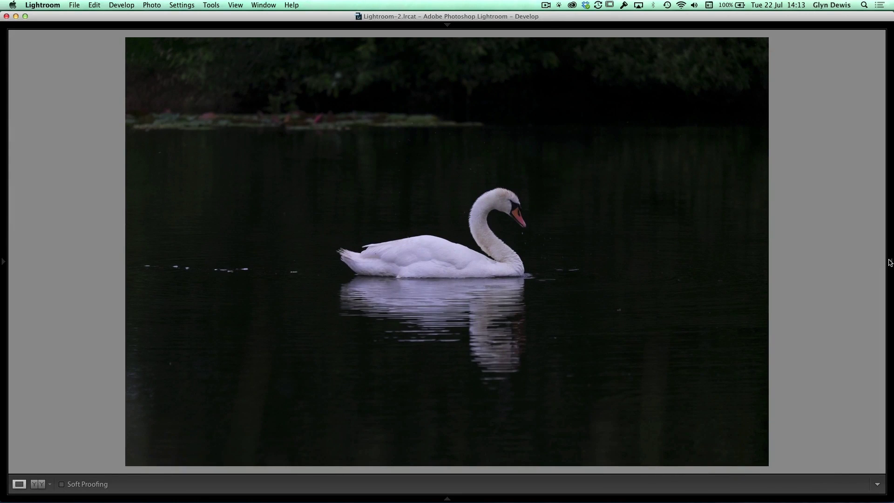
click(890, 262)
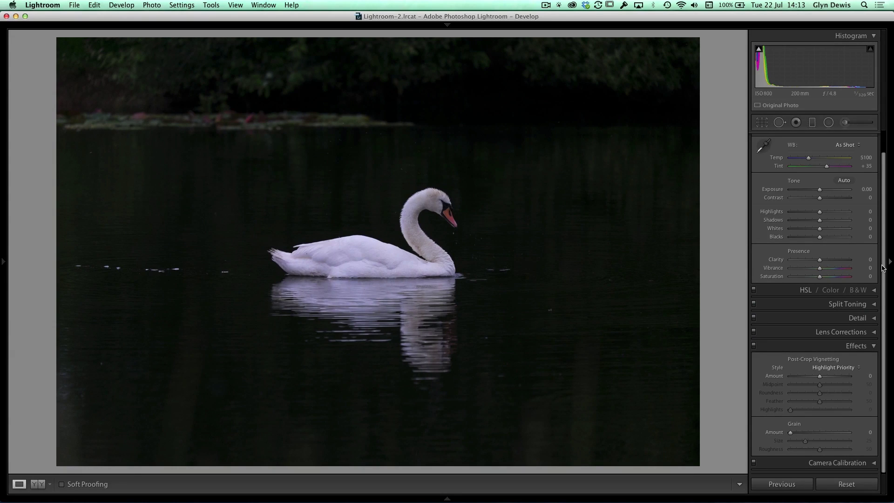
click(845, 122)
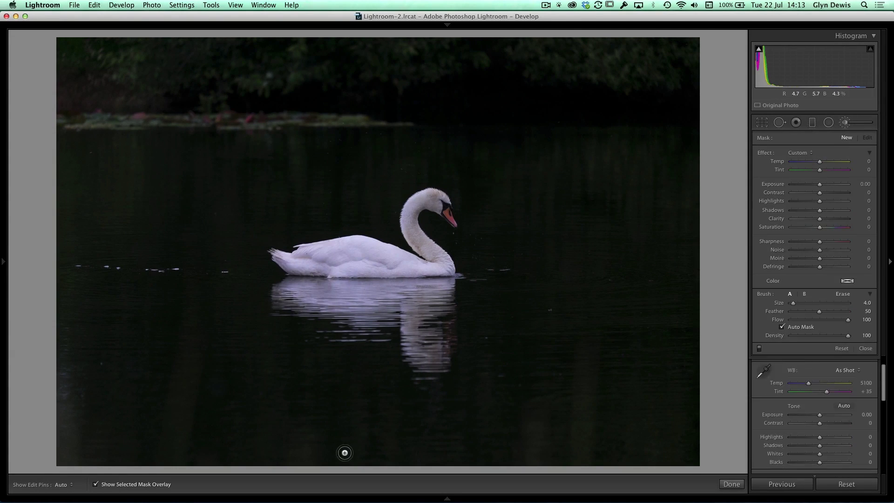
key(h)
mouse_move(473, 413)
mouse_down()
mouse_move(410, 418)
mouse_move(303, 392)
mouse_move(187, 282)
mouse_move(239, 183)
mouse_move(378, 146)
mouse_move(507, 176)
mouse_move(571, 314)
mouse_move(511, 389)
mouse_move(438, 411)
mouse_up()
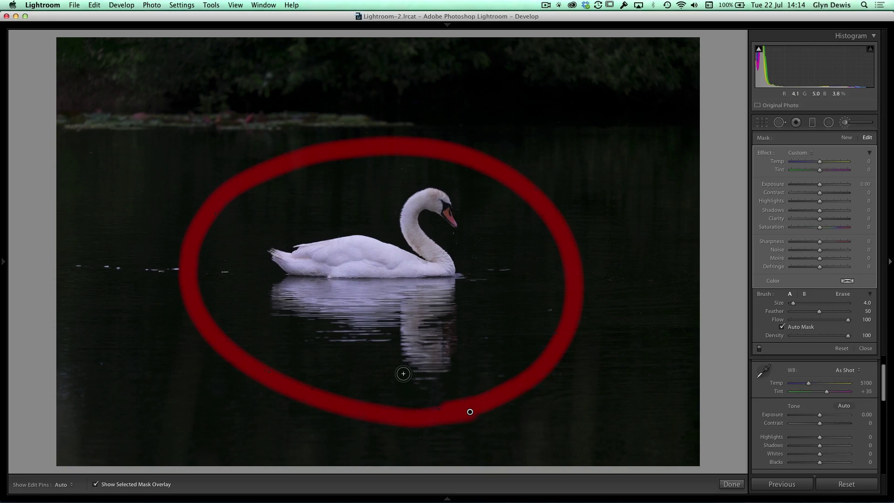
key(Return)
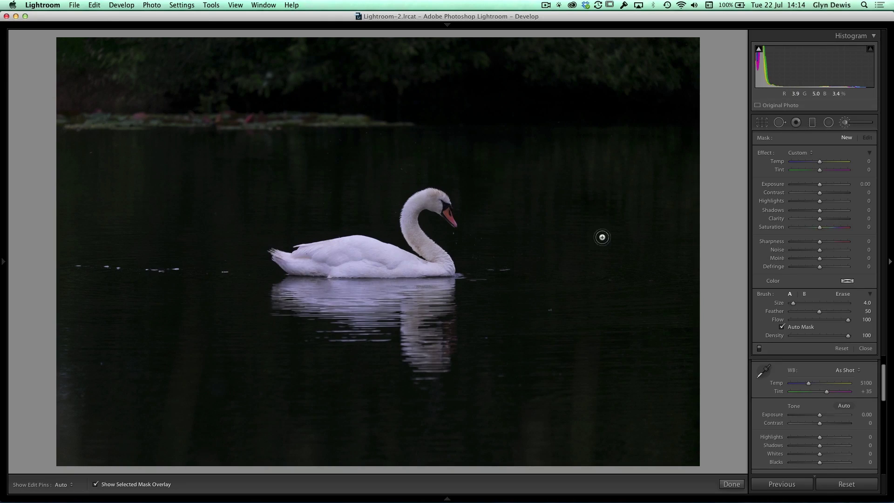
key(h)
mouse_move(602, 237)
mouse_down()
mouse_move(289, 238)
mouse_move(116, 251)
mouse_up()
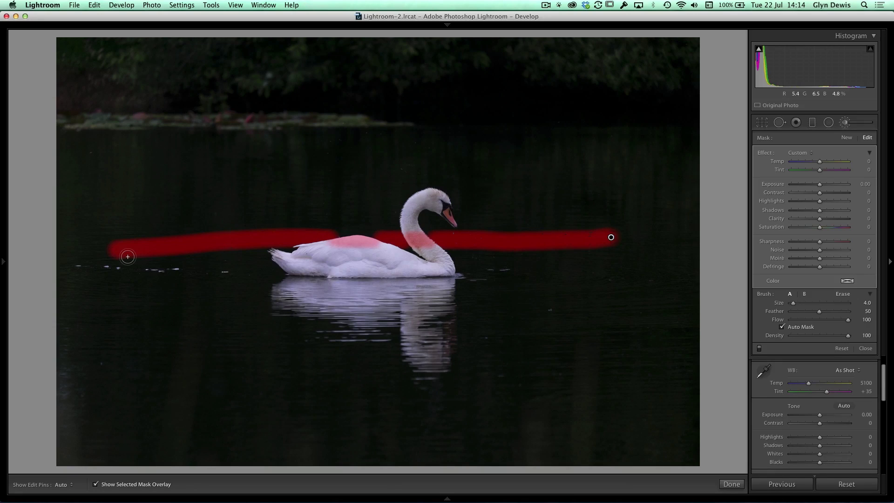
key(Delete)
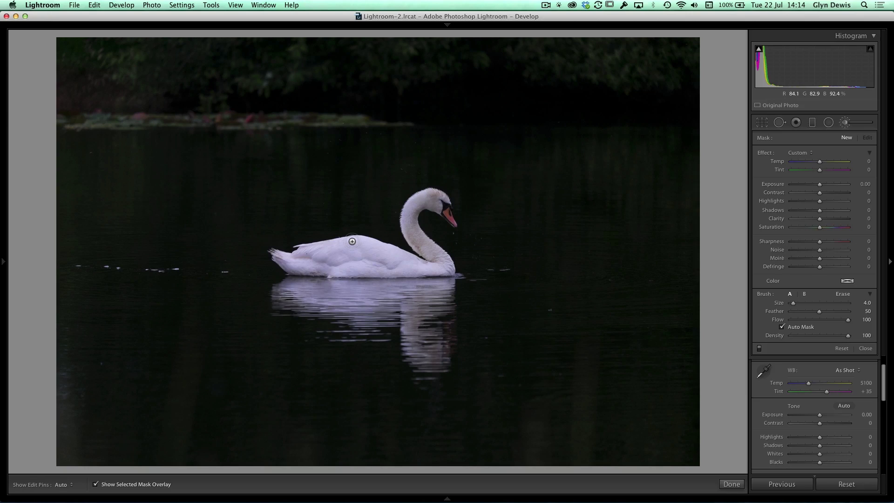
Crop the photo tighter around the swan and its reflection, trimming all four sides and repositioning the swan within the frame.
key(r)
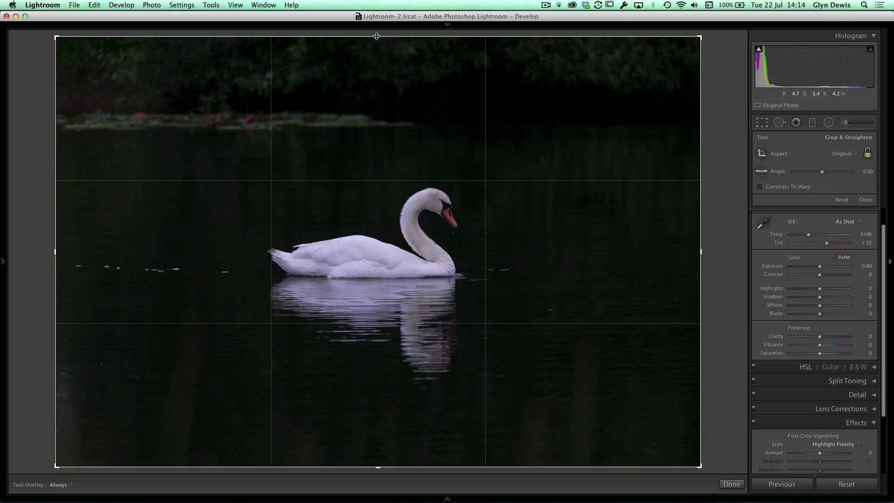
drag(379, 37, 377, 86)
drag(378, 416, 378, 397)
key(alt)
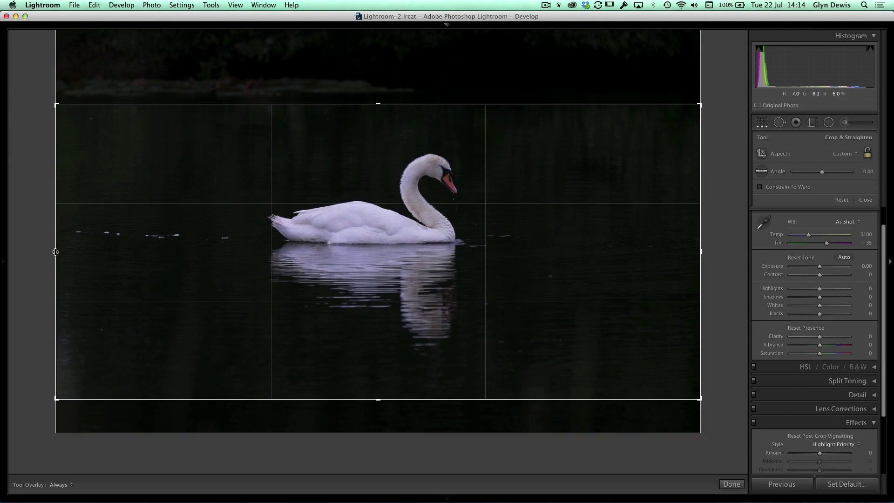
drag(54, 252, 180, 247)
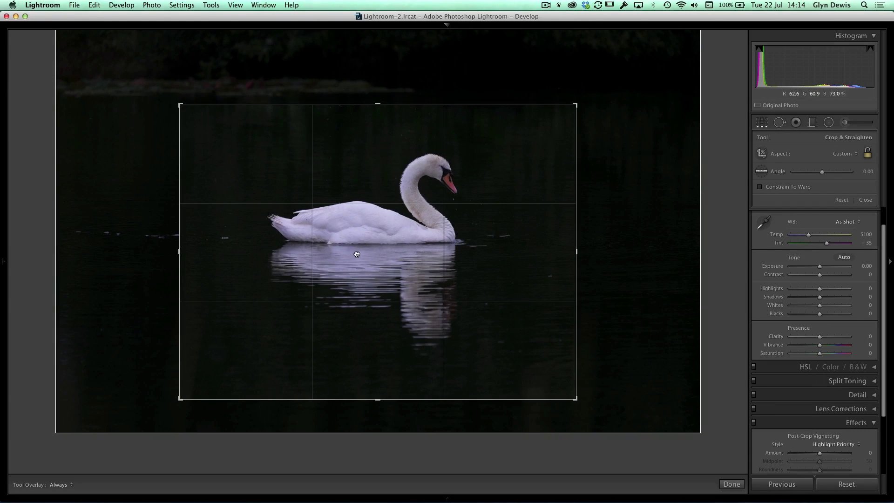
drag(356, 254, 359, 249)
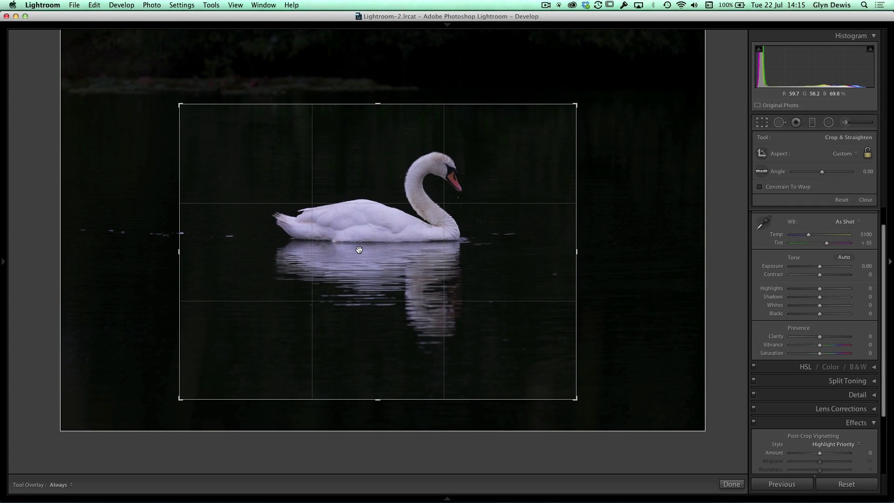
key(Return)
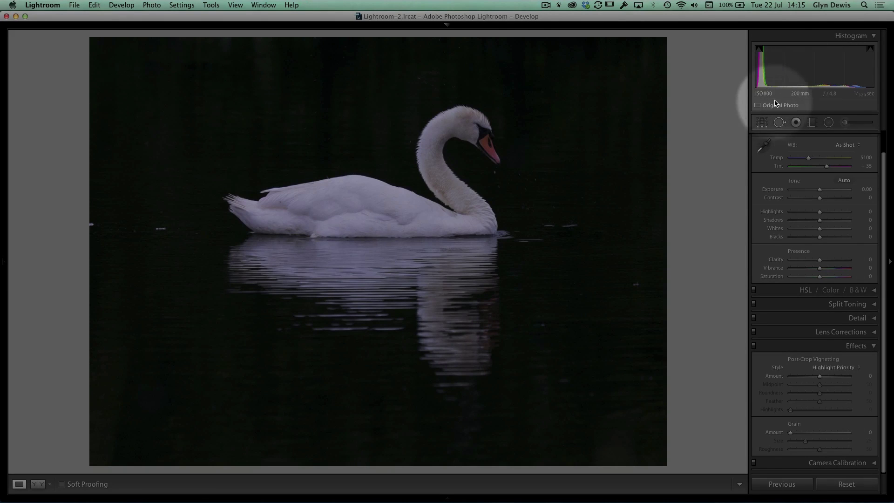
Paint a darkening Adjustment Brush mask around the swan and its reflection with exposure -0.51, size 7.0 and Auto Mask on.
key(alt)
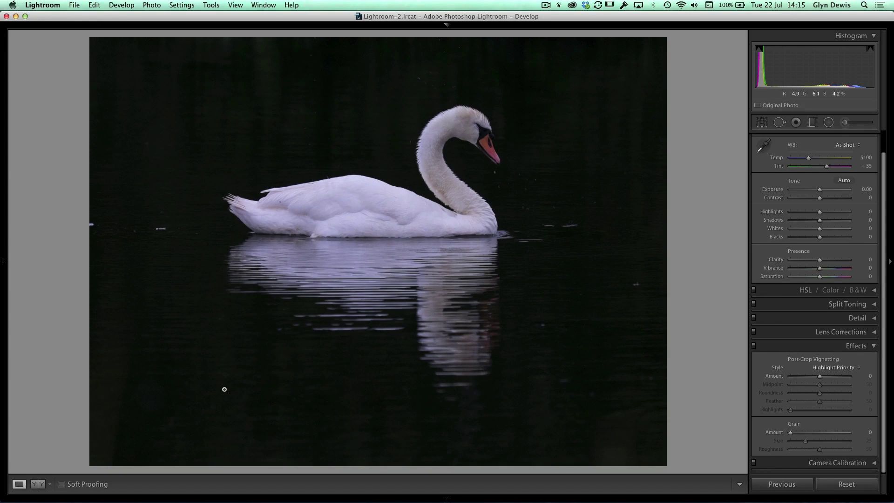
key(k)
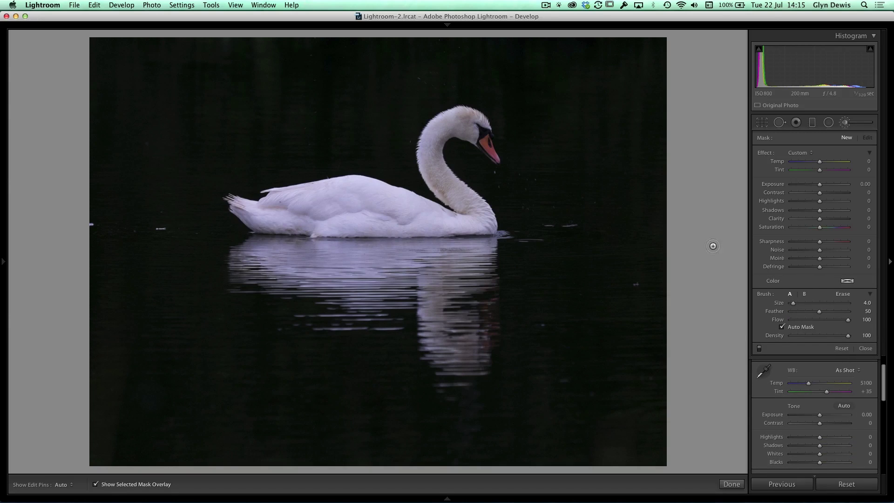
drag(820, 186, 815, 187)
scroll(391, 110, up, 3)
key(h)
mouse_move(422, 106)
mouse_down()
mouse_move(404, 160)
mouse_move(443, 199)
mouse_move(361, 160)
mouse_move(386, 169)
mouse_move(315, 161)
mouse_move(269, 176)
mouse_move(314, 173)
mouse_move(215, 188)
mouse_move(217, 213)
mouse_move(240, 229)
mouse_move(220, 229)
mouse_move(212, 268)
mouse_move(244, 300)
mouse_move(259, 289)
mouse_move(316, 306)
mouse_move(306, 322)
mouse_move(350, 320)
mouse_move(392, 335)
mouse_move(412, 320)
mouse_move(411, 352)
mouse_move(437, 381)
mouse_move(477, 384)
mouse_move(500, 346)
mouse_move(497, 302)
mouse_move(511, 271)
mouse_move(512, 213)
mouse_move(453, 150)
mouse_move(499, 182)
mouse_move(516, 167)
mouse_move(507, 130)
mouse_move(505, 138)
mouse_move(481, 92)
mouse_move(410, 117)
mouse_up()
Erase the mask spill from the swan's beak and neck using a size 2.0 erase brush.
click(841, 294)
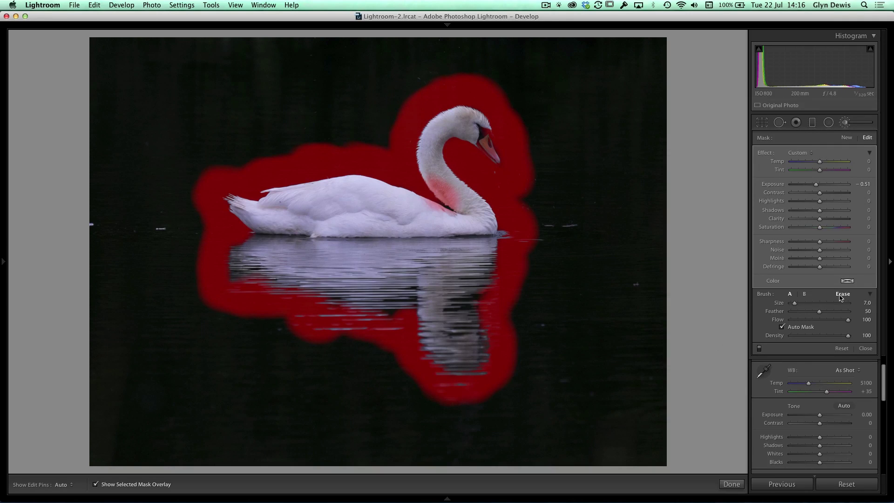
key(h)
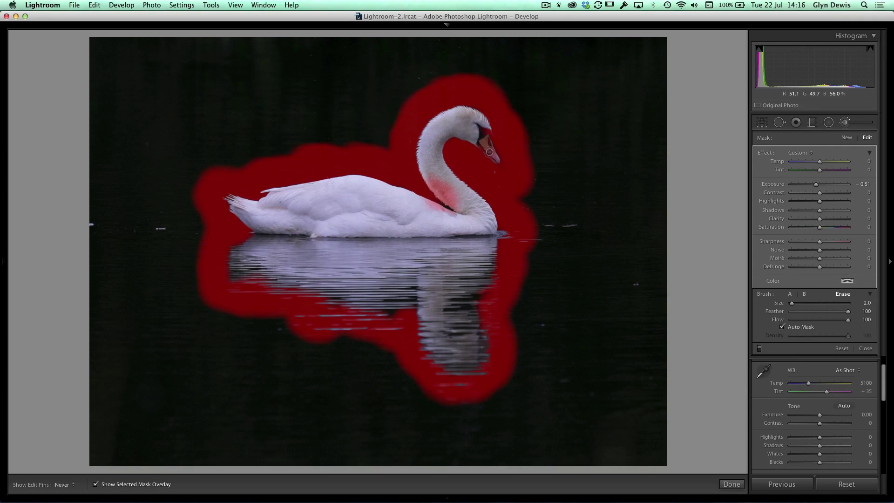
mouse_move(487, 131)
mouse_down()
mouse_move(487, 124)
mouse_move(493, 155)
mouse_up()
key(h)
key(h)
mouse_move(438, 172)
mouse_down()
mouse_move(449, 198)
mouse_move(432, 183)
mouse_move(454, 209)
mouse_move(437, 189)
mouse_move(447, 210)
mouse_move(429, 204)
mouse_up()
key(h)
key(h)
key(h)
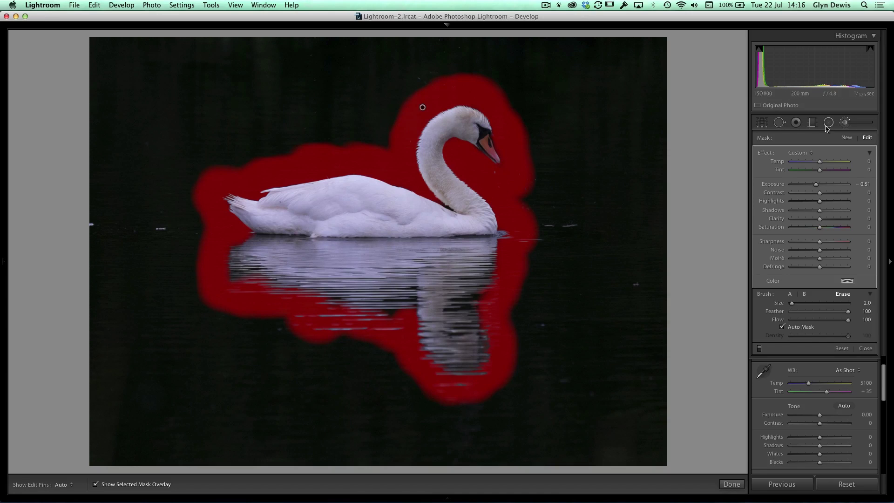
Extend the mask over the whole remaining background with brush A at size 17.0 and Auto Mask off.
click(790, 294)
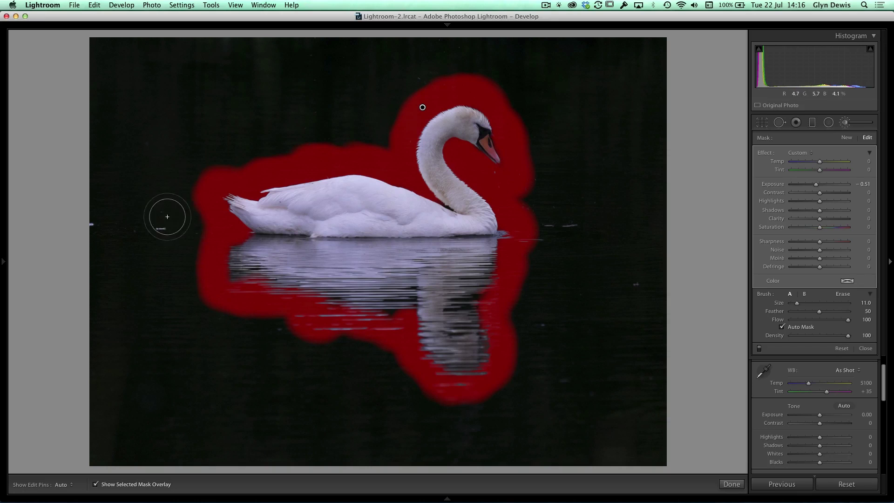
scroll(167, 216, up, 3)
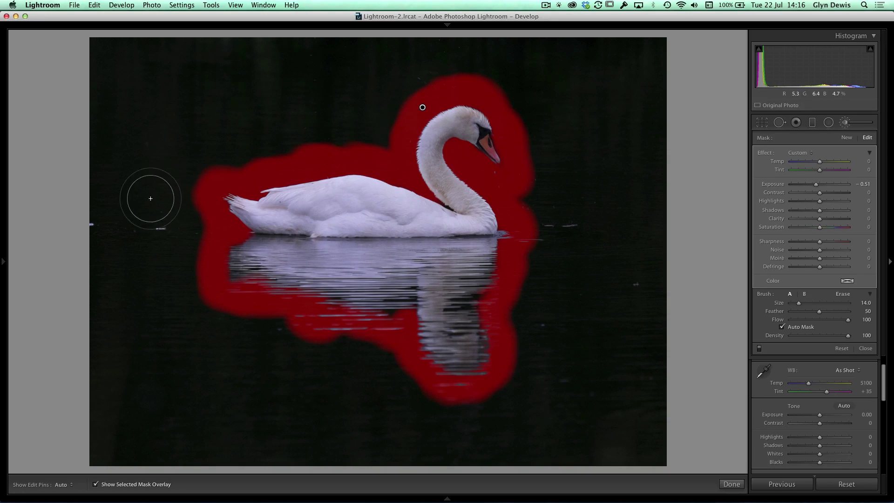
click(783, 328)
key(h)
drag(136, 196, 142, 345)
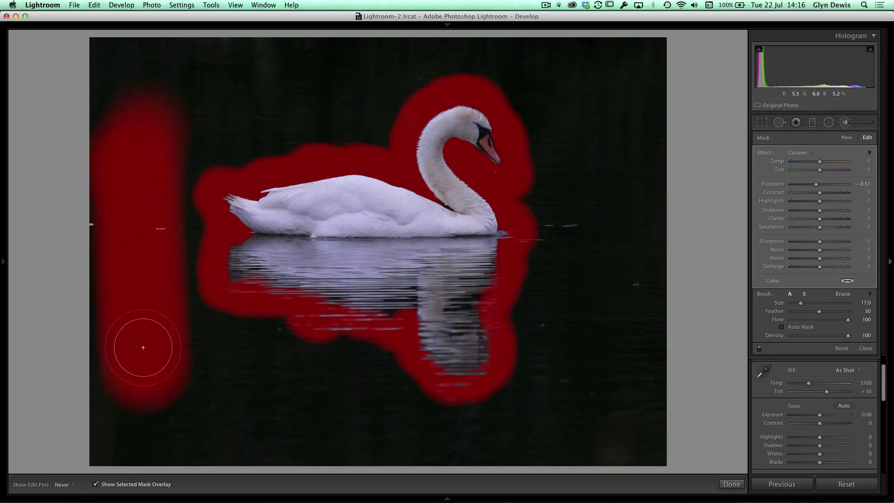
mouse_move(171, 208)
mouse_down()
mouse_move(183, 237)
mouse_move(187, 125)
mouse_move(181, 137)
mouse_move(164, 58)
mouse_move(113, 181)
mouse_move(185, 98)
mouse_move(211, 145)
mouse_move(284, 139)
mouse_move(167, 112)
mouse_move(329, 76)
mouse_move(312, 62)
mouse_move(166, 47)
mouse_move(145, 319)
mouse_move(105, 176)
mouse_move(121, 414)
mouse_move(103, 429)
mouse_move(102, 393)
mouse_move(184, 355)
mouse_move(178, 282)
mouse_move(246, 335)
mouse_move(268, 330)
mouse_move(301, 369)
mouse_move(132, 407)
mouse_move(254, 448)
mouse_move(328, 462)
mouse_move(342, 393)
mouse_move(358, 375)
mouse_move(351, 365)
mouse_move(410, 410)
mouse_move(585, 431)
mouse_move(610, 463)
mouse_move(653, 248)
mouse_move(632, 402)
mouse_move(603, 227)
mouse_move(549, 385)
mouse_move(527, 370)
mouse_move(557, 215)
mouse_move(546, 203)
mouse_move(605, 146)
mouse_move(647, 203)
mouse_move(638, 189)
mouse_move(643, 53)
mouse_move(510, 46)
mouse_move(627, 76)
mouse_up()
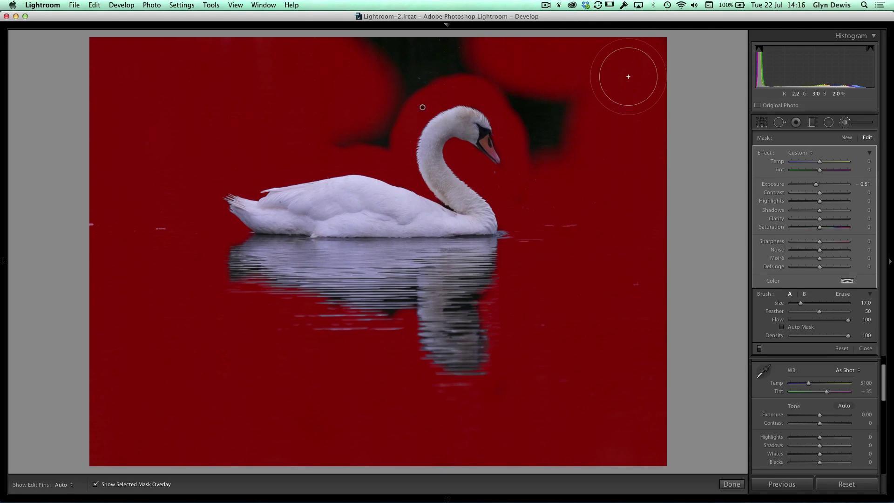
key(h)
click(423, 47)
mouse_move(388, 63)
mouse_down()
mouse_move(390, 85)
mouse_move(344, 139)
mouse_move(414, 84)
mouse_move(520, 74)
mouse_move(543, 106)
mouse_move(545, 98)
mouse_move(568, 98)
mouse_up()
key(h)
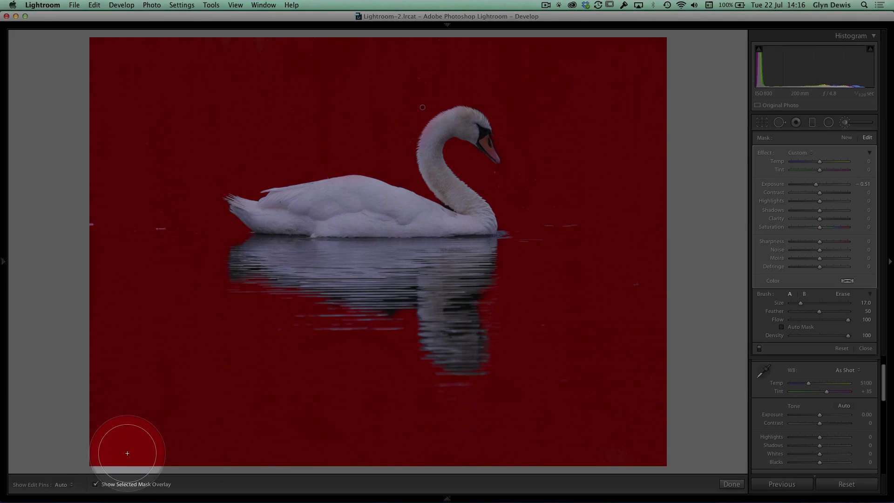
Hide the mask overlay and lower the background mask's exposure to -3.22.
key(alt)
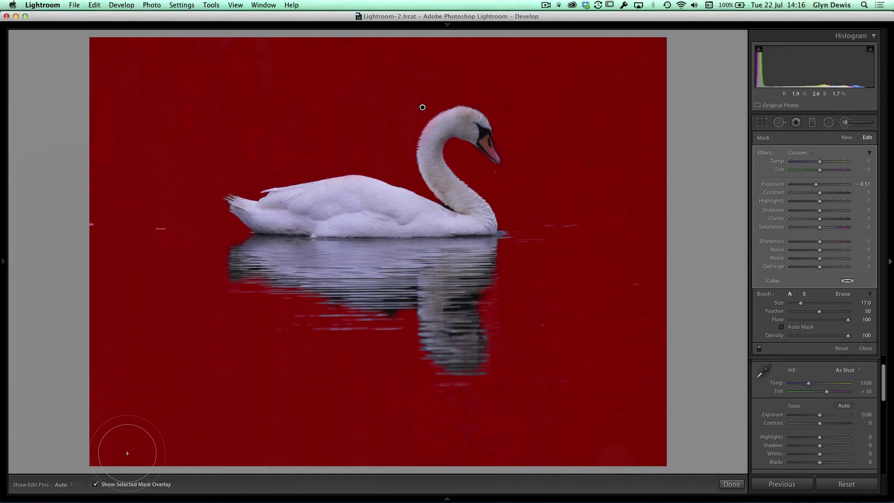
key(o)
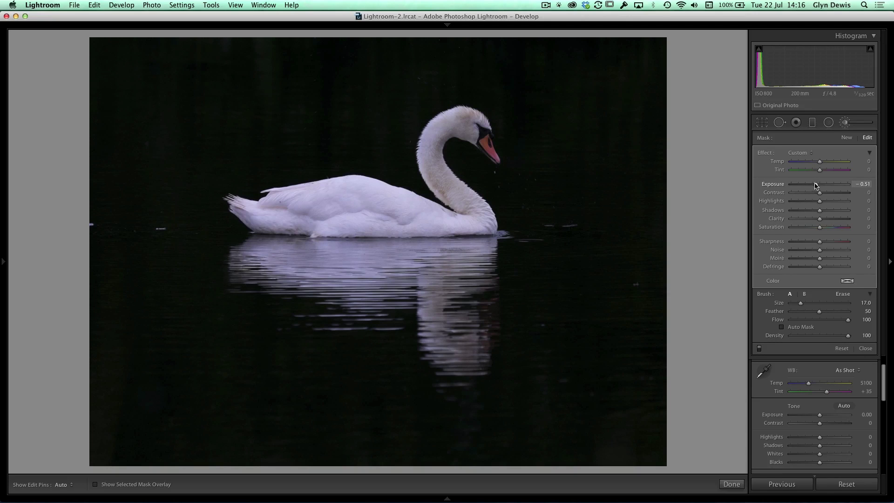
drag(815, 185, 797, 184)
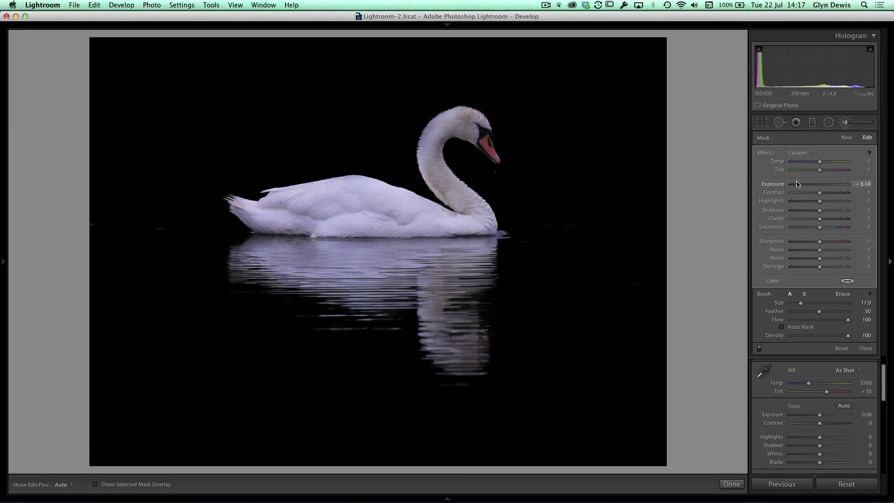
drag(798, 186, 798, 185)
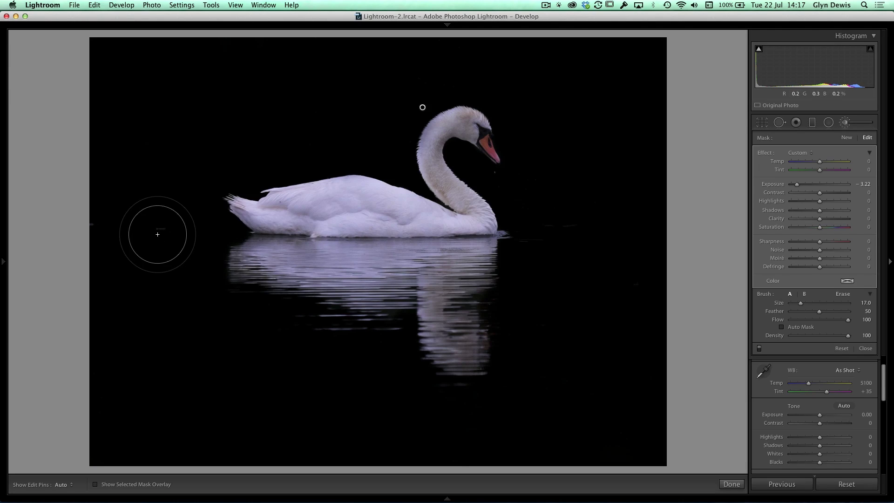
key(alt)
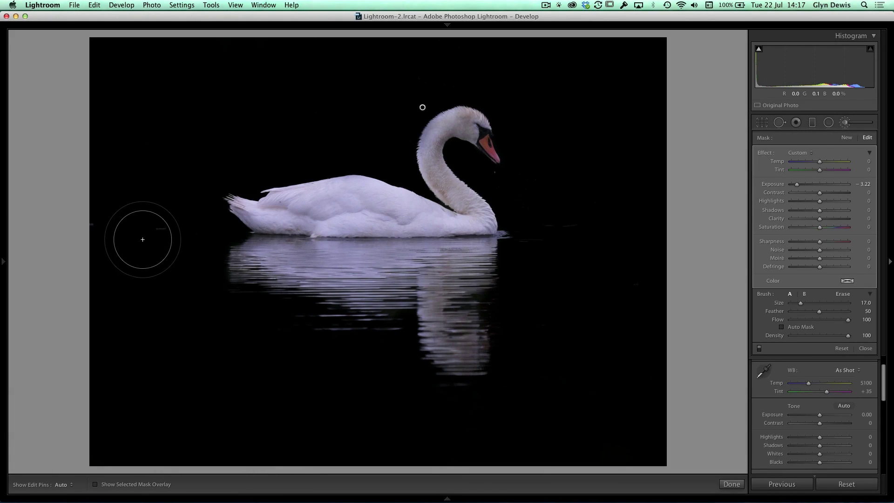
Clone out the specks on the water behind the swan, at the photo's edge and below the beak with a size 24 brush.
click(780, 122)
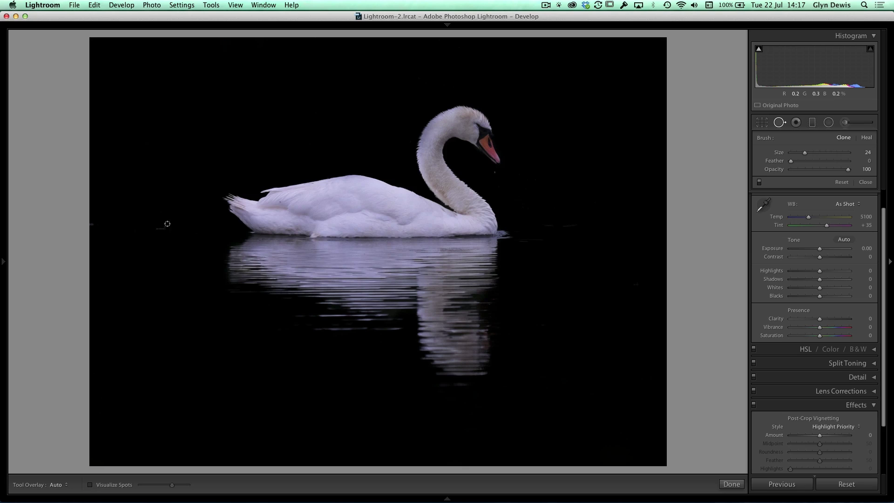
drag(167, 230, 150, 228)
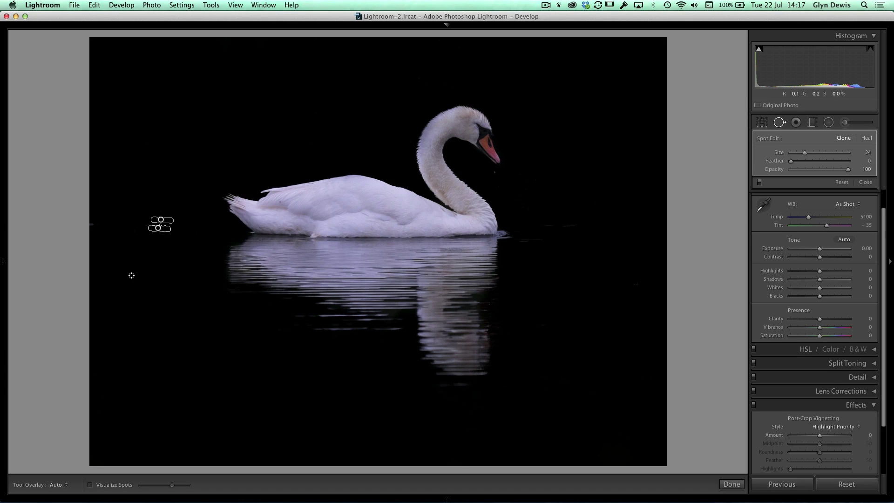
click(93, 223)
click(494, 173)
Check the coverage of the background mask with its overlay, then leave the Adjustment Brush.
click(846, 122)
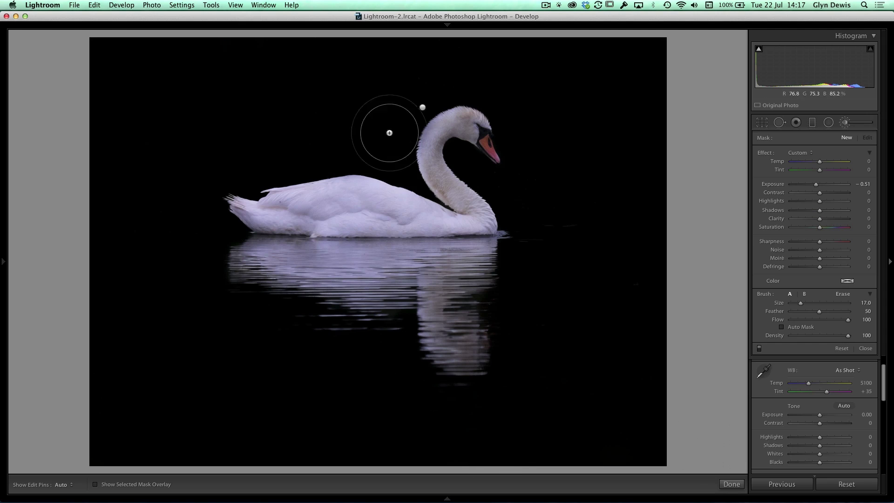
click(423, 108)
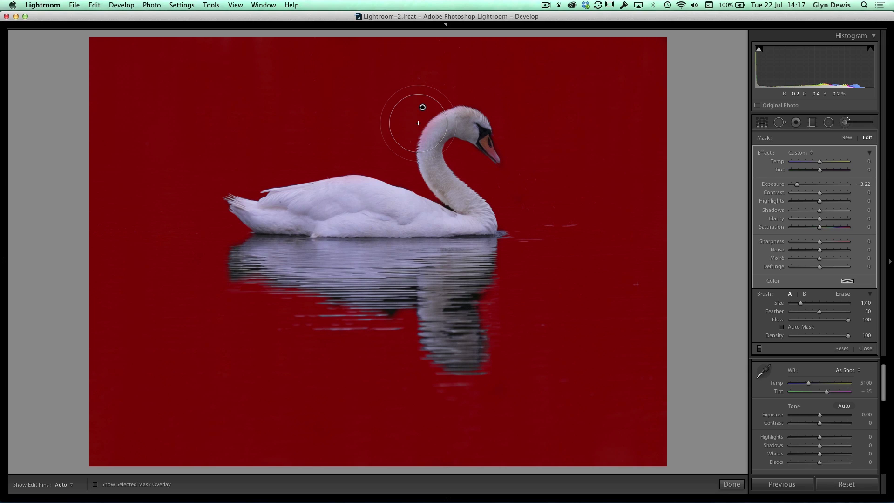
key(o)
click(846, 122)
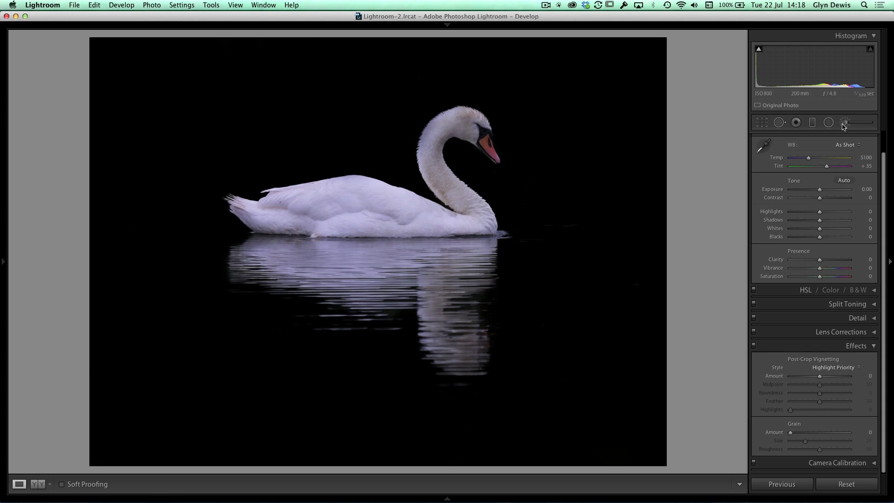
Start a new Adjustment Brush mask with the overlay on and a smaller brush, painting over the swan's body.
key(k)
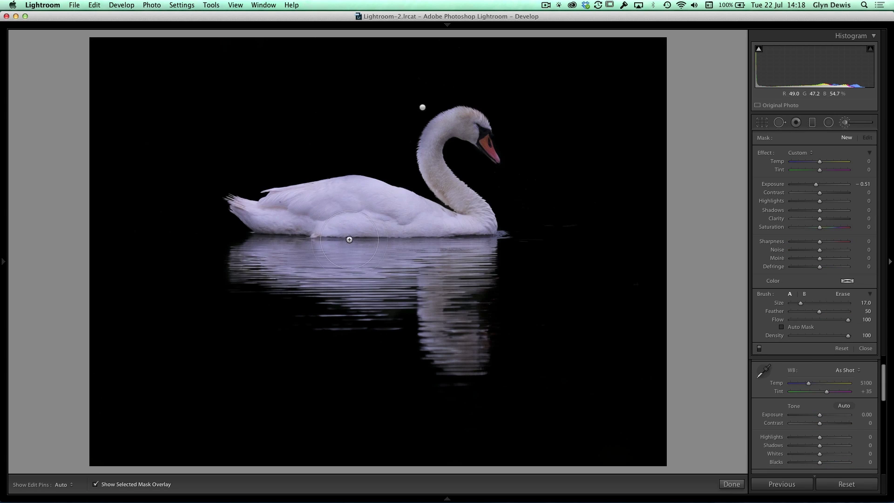
key(o)
key(bracketleft)
key(bracketleft)
key(bracketleft)
mouse_move(349, 207)
mouse_down()
mouse_move(320, 208)
mouse_move(342, 218)
mouse_move(331, 218)
mouse_move(335, 200)
mouse_move(281, 202)
mouse_move(276, 213)
mouse_move(336, 242)
mouse_up()
Extend the mask over the swan's whole body, neck and head at brush size 6.0 with Auto Mask on.
key(o)
key(Return)
key(bracketleft)
key(bracketleft)
key(h)
mouse_move(371, 203)
mouse_down()
mouse_move(332, 199)
mouse_move(345, 192)
mouse_move(339, 184)
mouse_move(278, 196)
mouse_move(281, 208)
mouse_move(234, 202)
mouse_move(292, 224)
mouse_move(352, 224)
mouse_move(380, 206)
mouse_move(355, 183)
mouse_move(376, 186)
mouse_move(433, 230)
mouse_move(411, 222)
mouse_move(481, 223)
mouse_move(476, 208)
mouse_move(482, 226)
mouse_move(440, 174)
mouse_move(438, 181)
mouse_move(430, 135)
mouse_move(458, 114)
mouse_move(469, 131)
mouse_move(478, 117)
mouse_move(470, 131)
mouse_move(475, 123)
mouse_move(438, 113)
mouse_up()
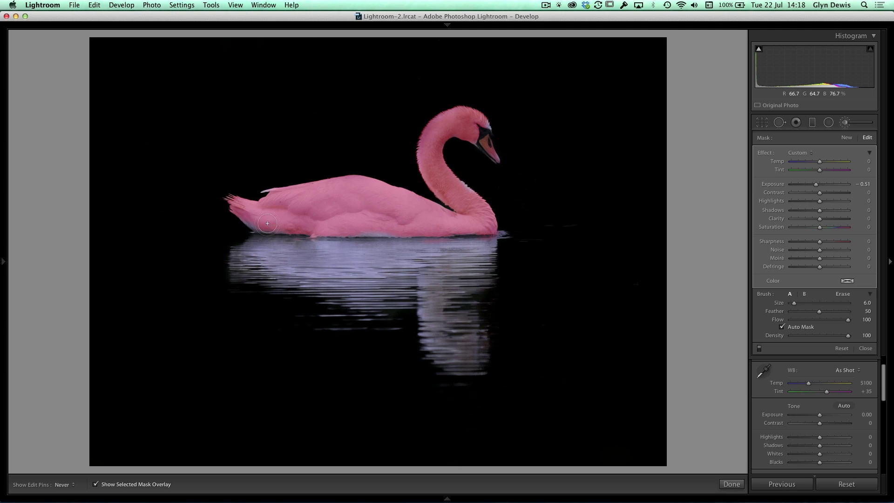
Hide the mask overlay and set the swan mask's exposure to 0.79, using the highlight clipping display as a guide.
key(h)
key(o)
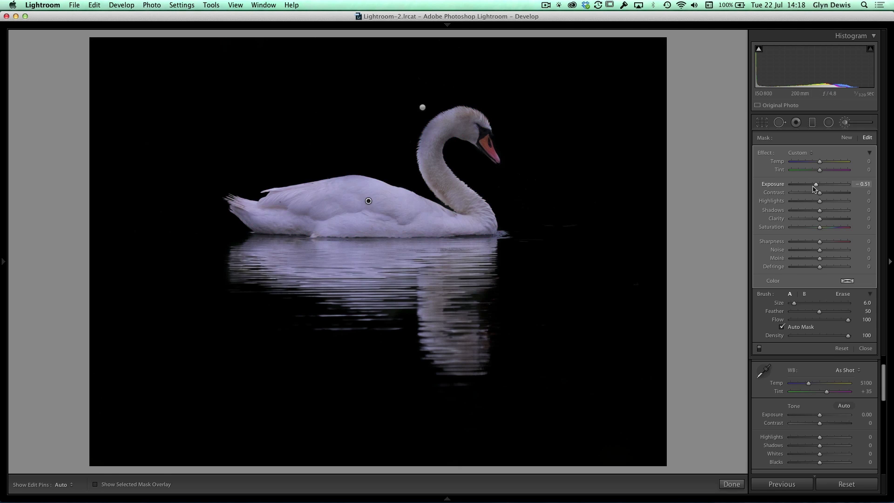
drag(818, 186, 825, 186)
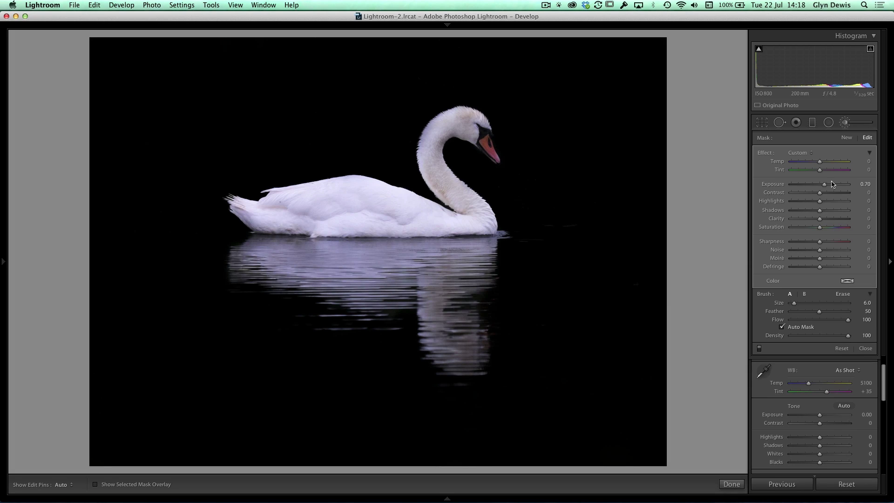
drag(824, 184, 829, 186)
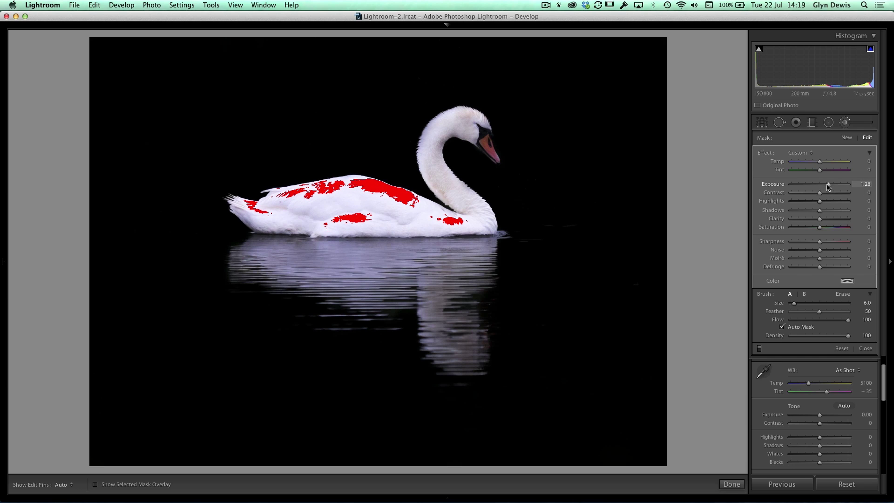
drag(829, 186, 826, 185)
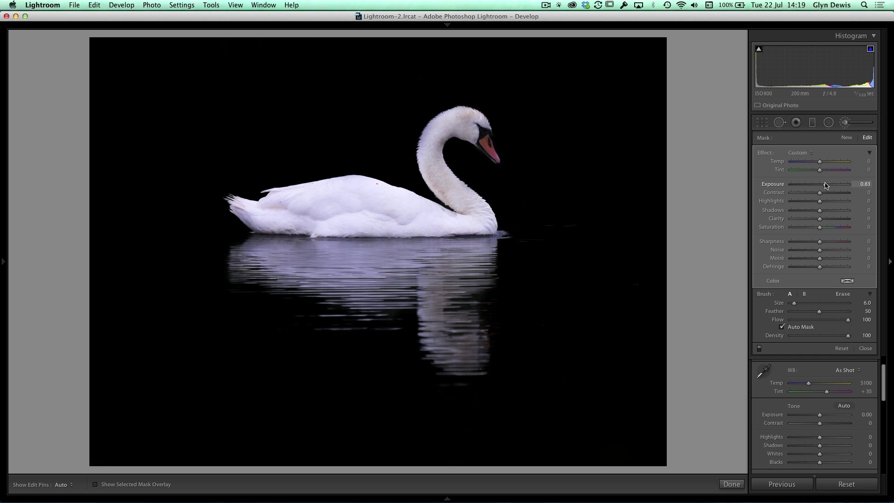
drag(824, 185, 825, 186)
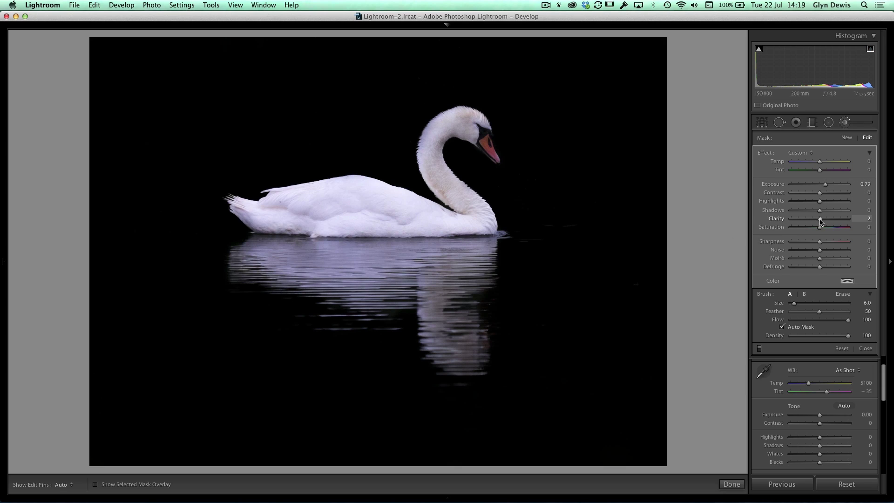
Set the swan mask's clarity to 100 while judging the feather detail up close.
mouse_move(828, 220)
mouse_down()
mouse_move(855, 219)
mouse_move(821, 219)
mouse_up()
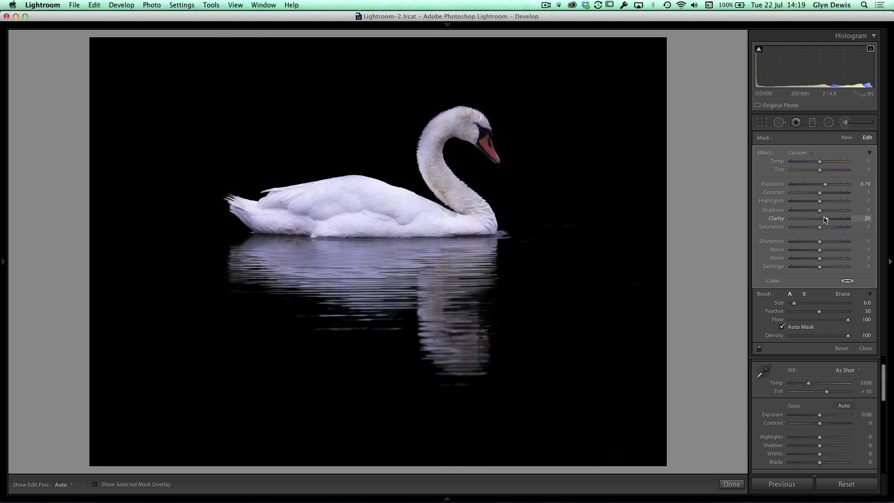
click(846, 123)
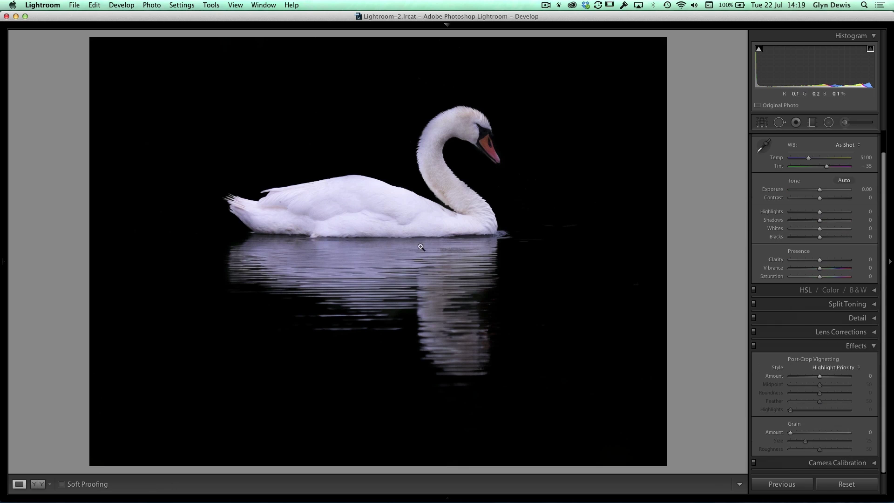
click(384, 233)
drag(409, 208, 347, 264)
click(347, 265)
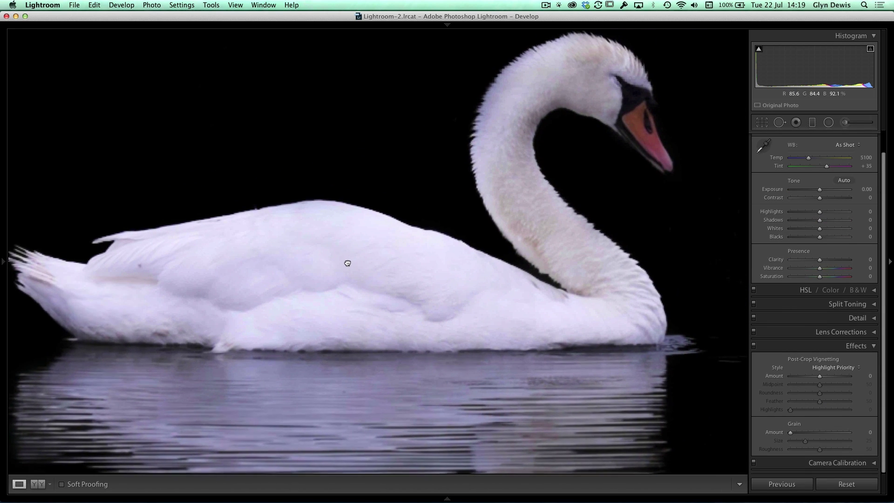
click(846, 123)
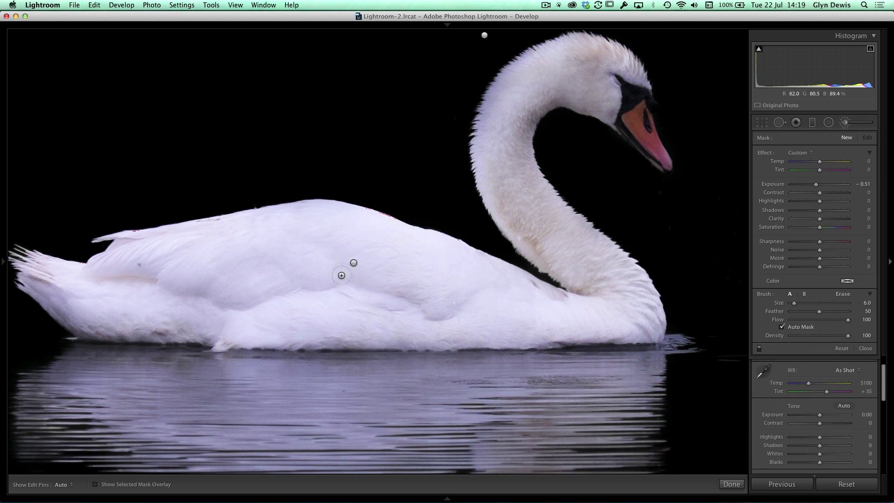
click(354, 264)
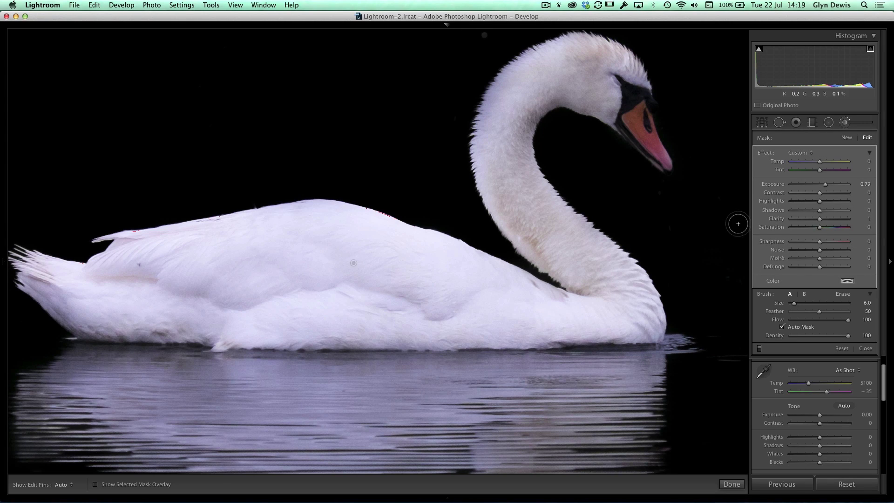
drag(819, 221, 852, 219)
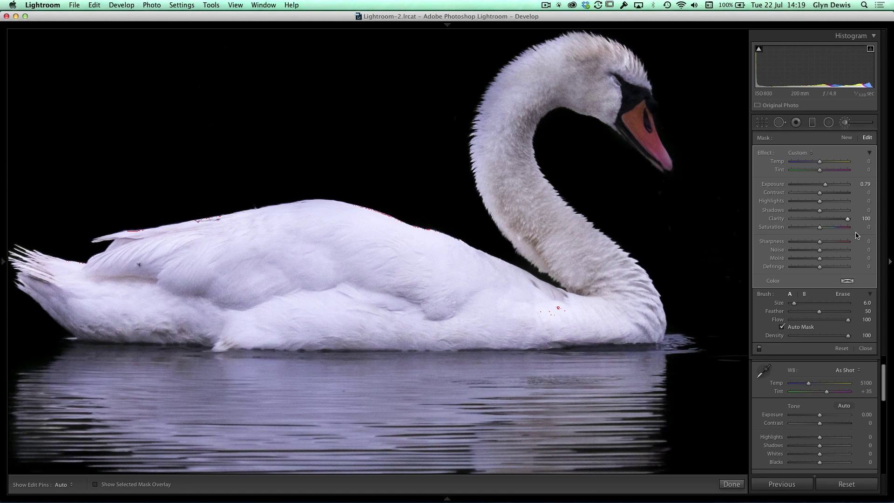
click(845, 123)
Heal the dark speck on the wing feathers near the tail using Spot Removal in Heal mode at size 9.
key(z)
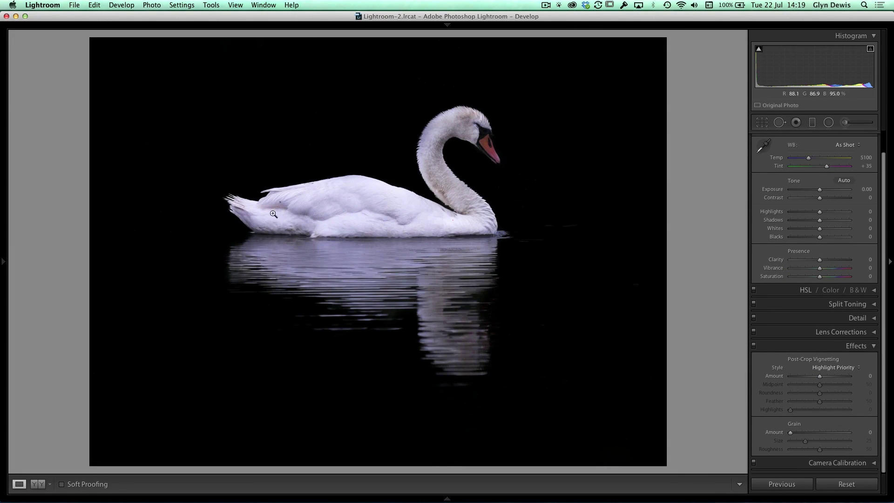
key(z)
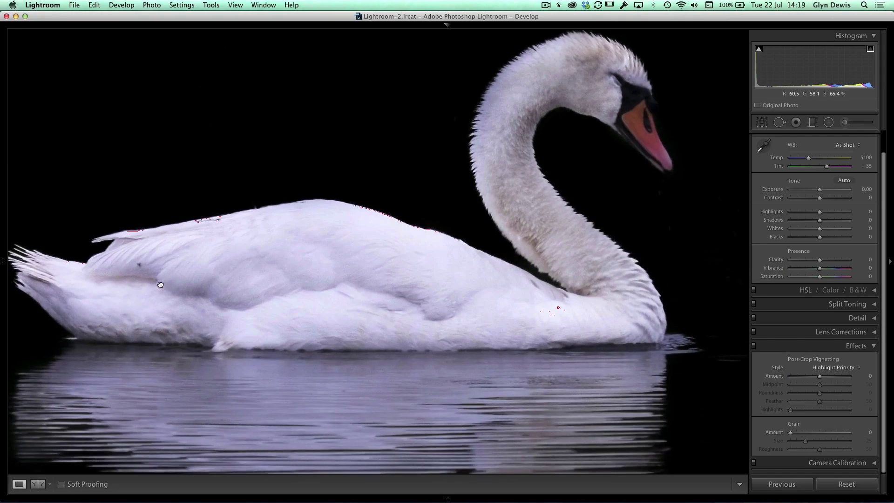
drag(275, 218, 362, 236)
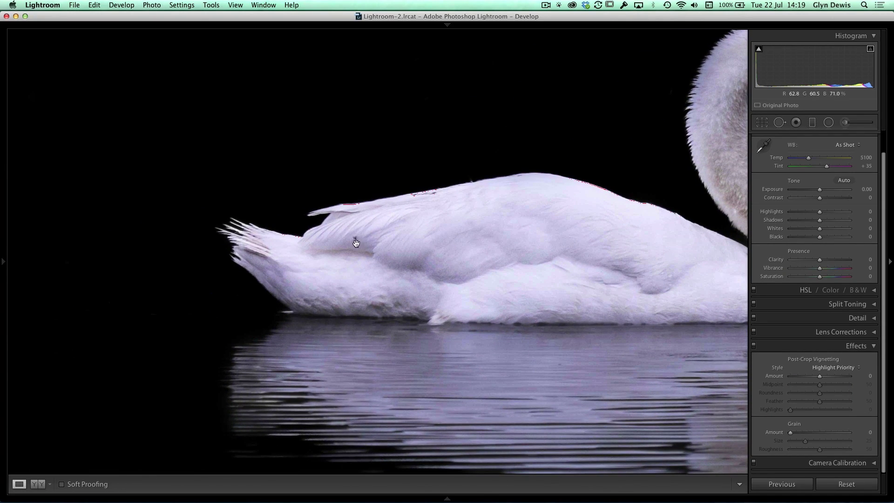
click(779, 122)
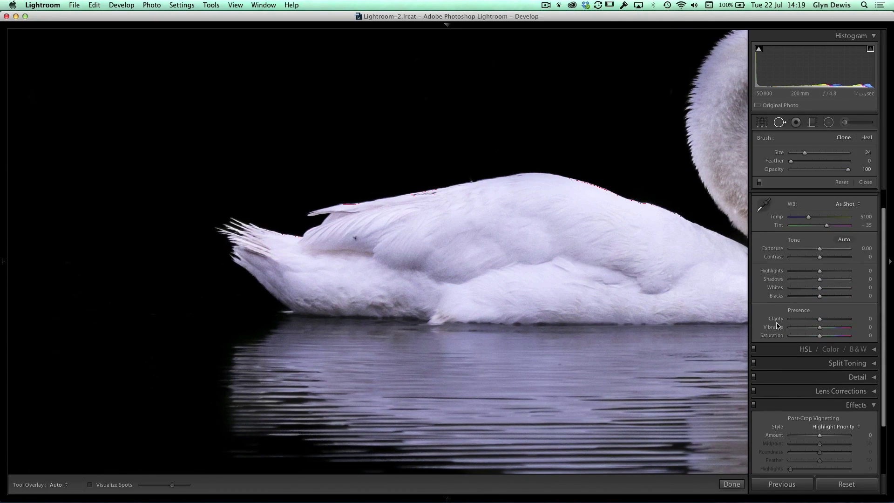
click(866, 138)
scroll(345, 249, down, 3)
click(355, 238)
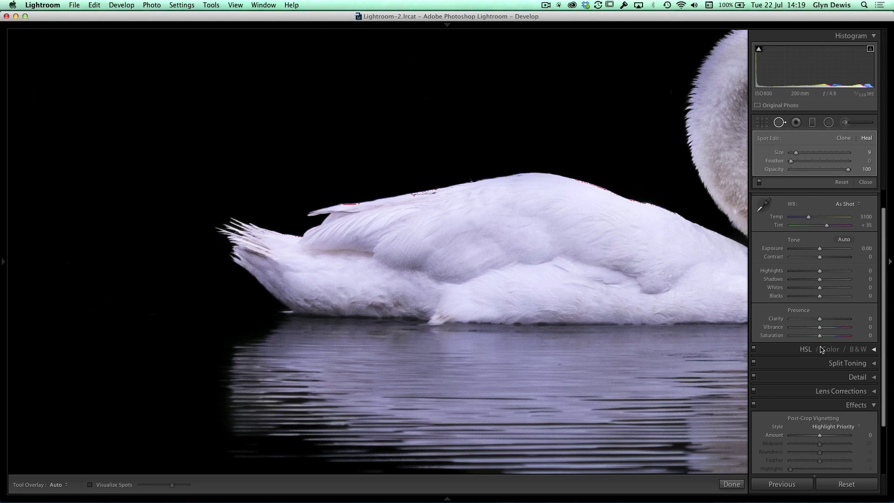
click(780, 123)
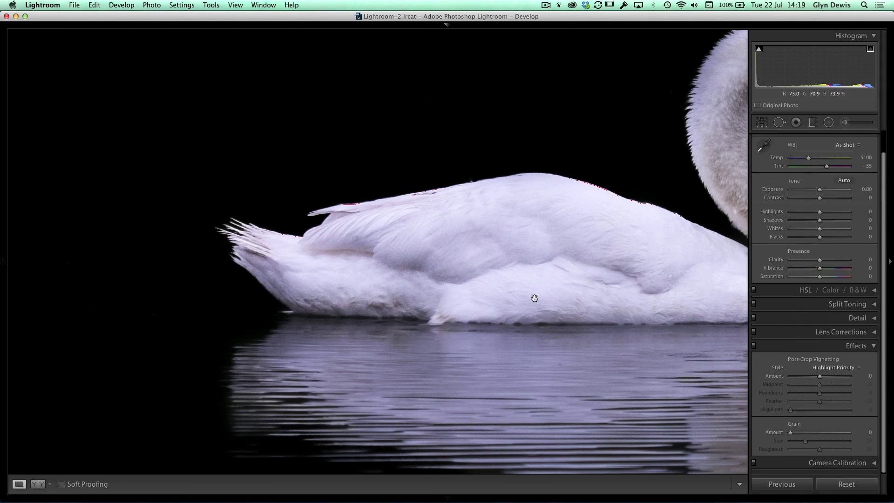
click(416, 295)
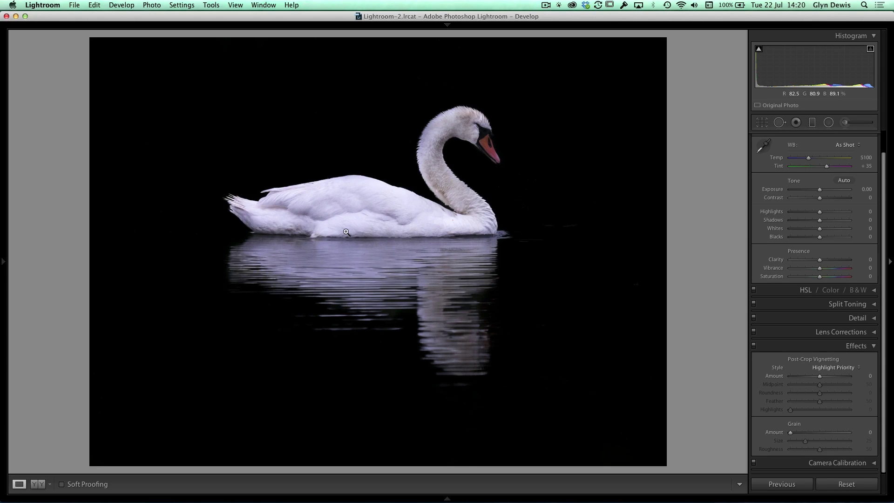
Paint a new Adjustment Brush mask over the swan's neck and head at size 6.0 with Auto Mask on.
click(845, 122)
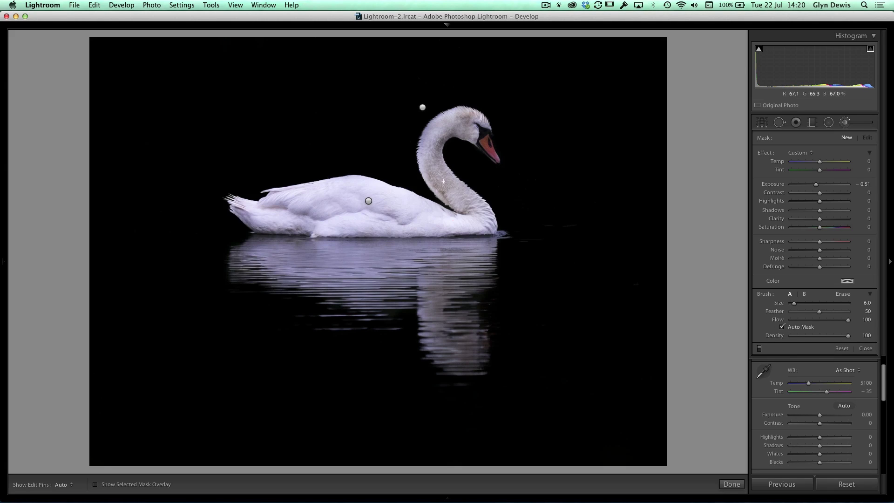
key(h)
mouse_move(450, 187)
mouse_down()
mouse_move(479, 208)
mouse_move(434, 168)
mouse_move(435, 178)
mouse_move(433, 166)
mouse_move(442, 128)
mouse_move(471, 120)
mouse_move(444, 122)
mouse_move(430, 167)
mouse_up()
key(o)
key(h)
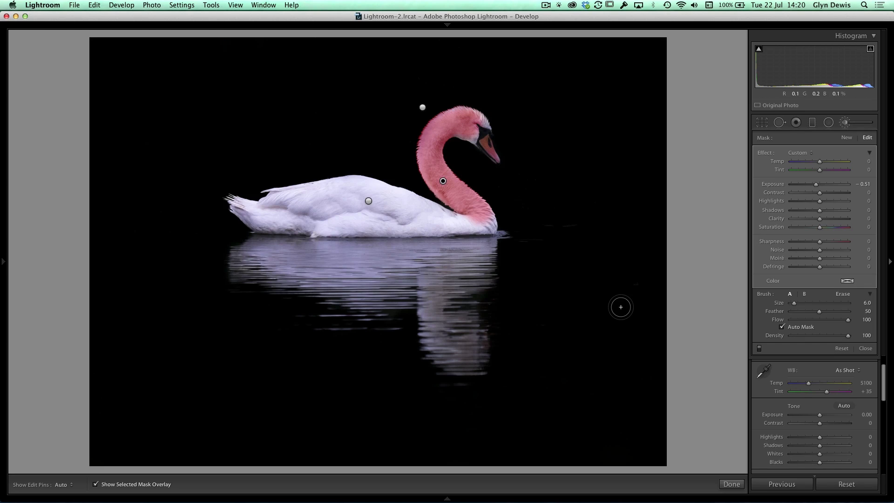
Hide the overlay and set the neck and head mask's exposure to 0.86.
key(o)
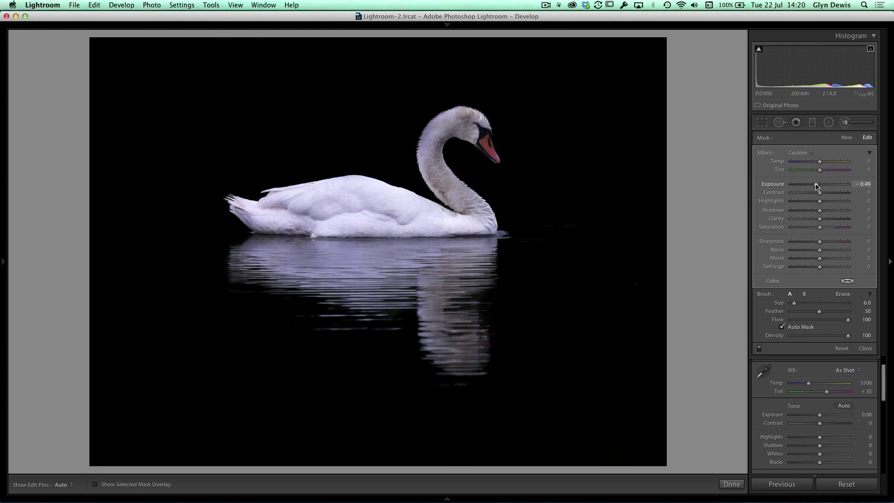
drag(815, 185, 827, 186)
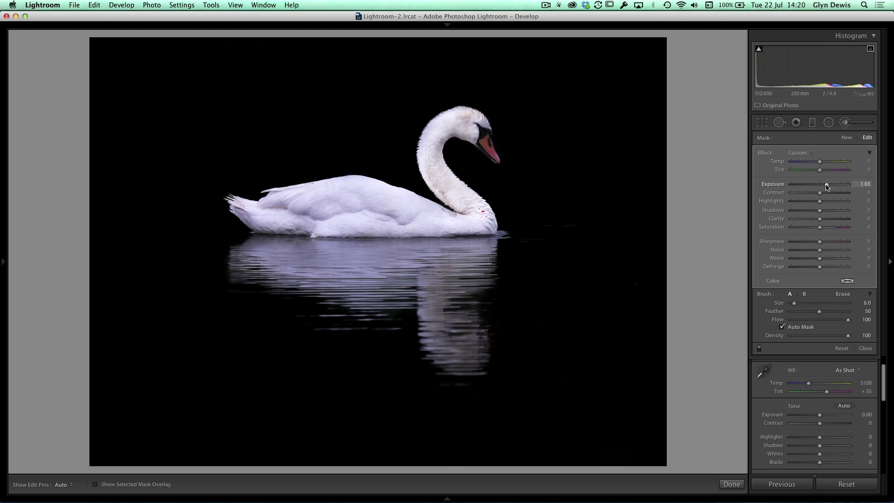
drag(826, 186, 825, 187)
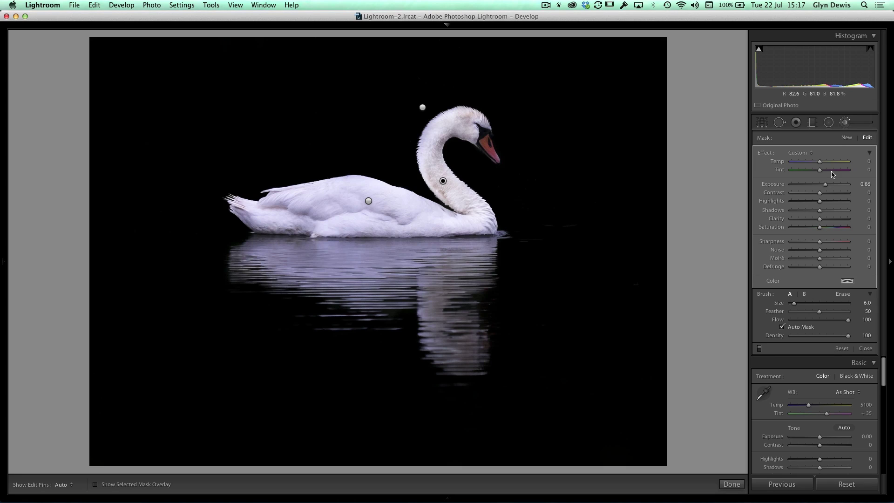
Paint another Adjustment Brush mask over the lower neck with exposure 0.22 and brush size 6.0.
click(847, 138)
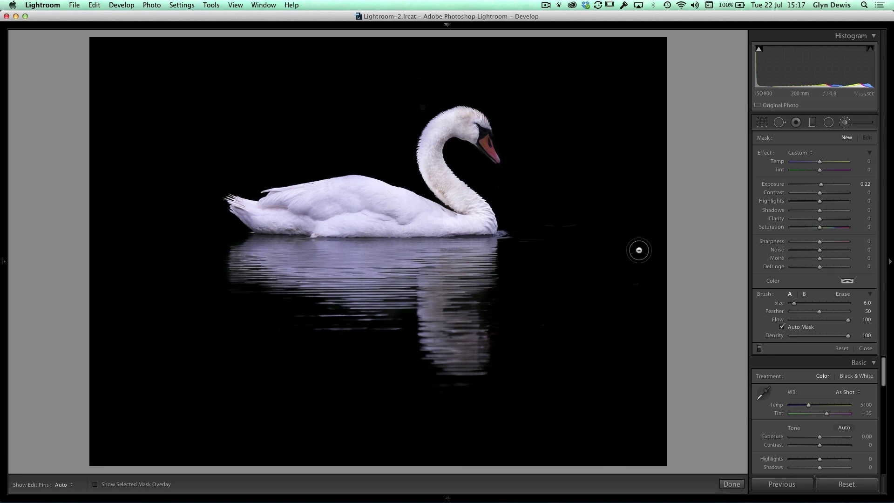
mouse_move(431, 173)
mouse_down()
mouse_move(436, 197)
mouse_move(475, 210)
mouse_move(437, 166)
mouse_up()
key(o)
key(h)
key(h)
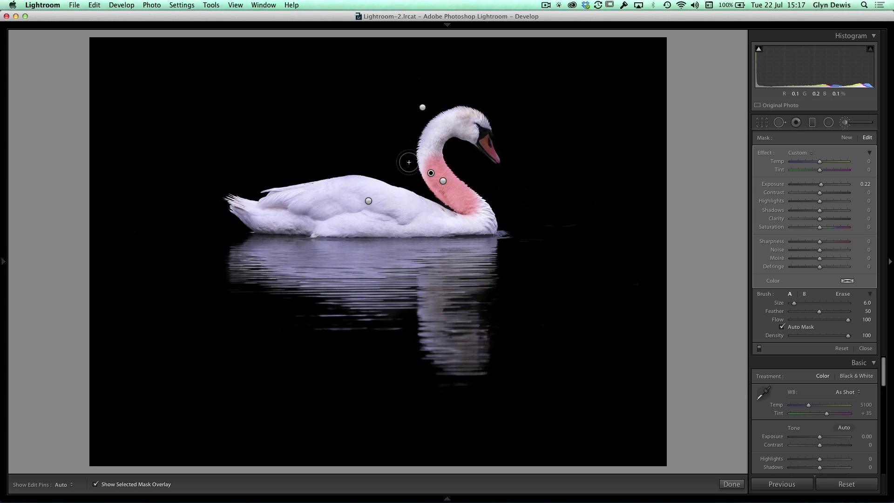
Hide the overlay, cool the lower neck mask to Temp -10, and close the Adjustment Brush.
key(o)
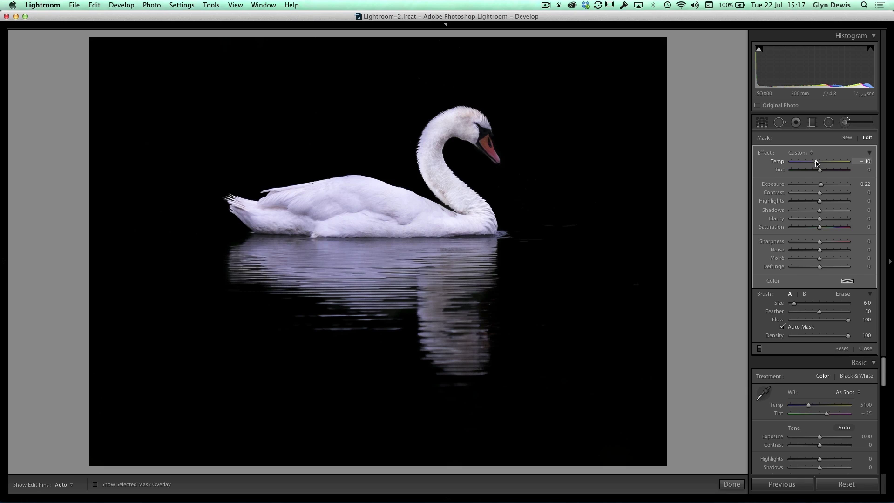
drag(816, 161, 819, 162)
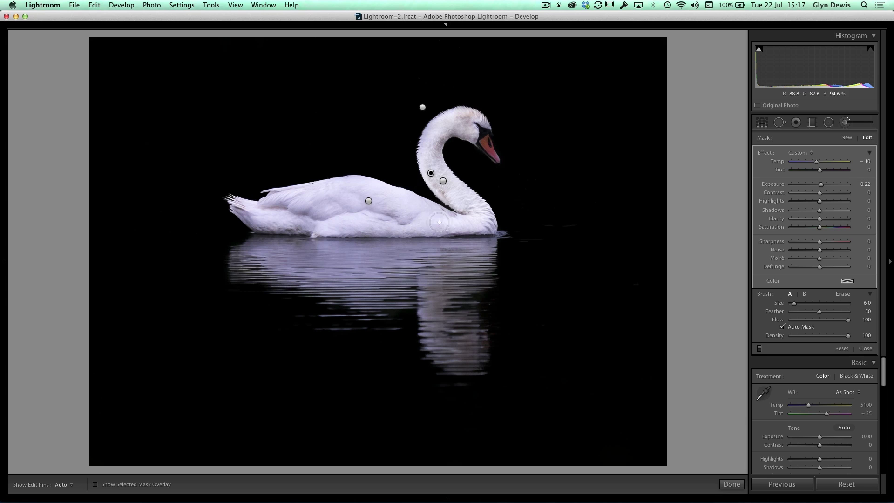
click(846, 124)
Heal the stained feathers along the rear edge of the lower neck using Spot Removal in Heal mode at size 24.
click(413, 200)
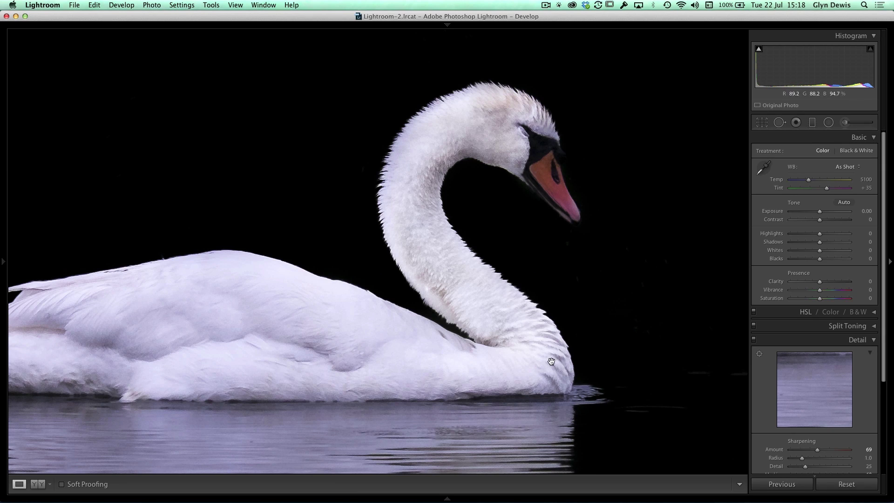
click(779, 123)
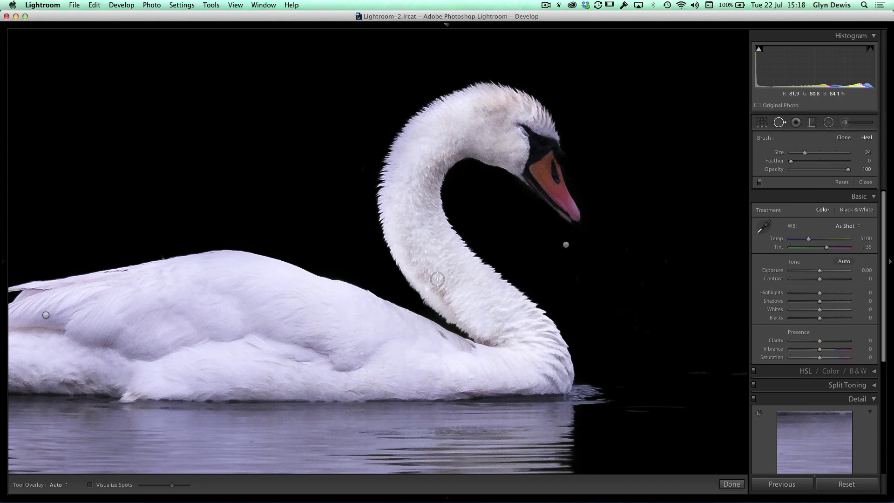
drag(436, 287, 468, 322)
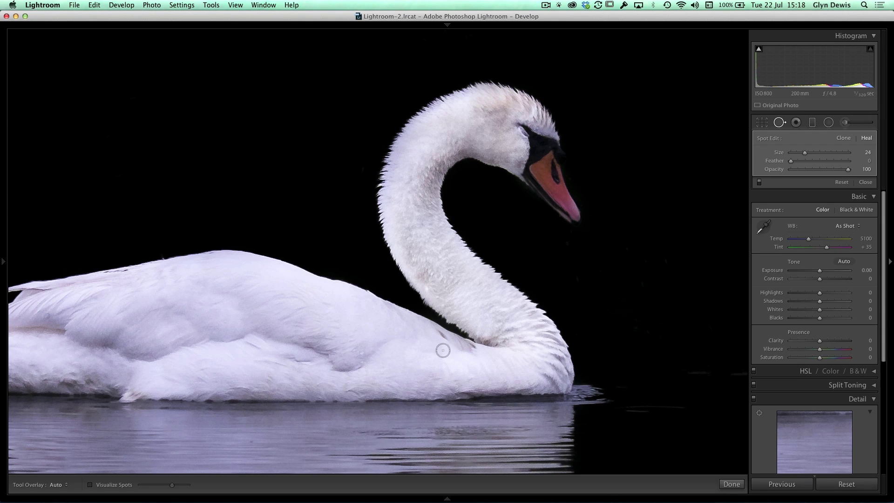
Heal the marked feathers on the back beside the neck base, sampling from clean body feathers, and close Spot Removal.
drag(425, 329, 468, 350)
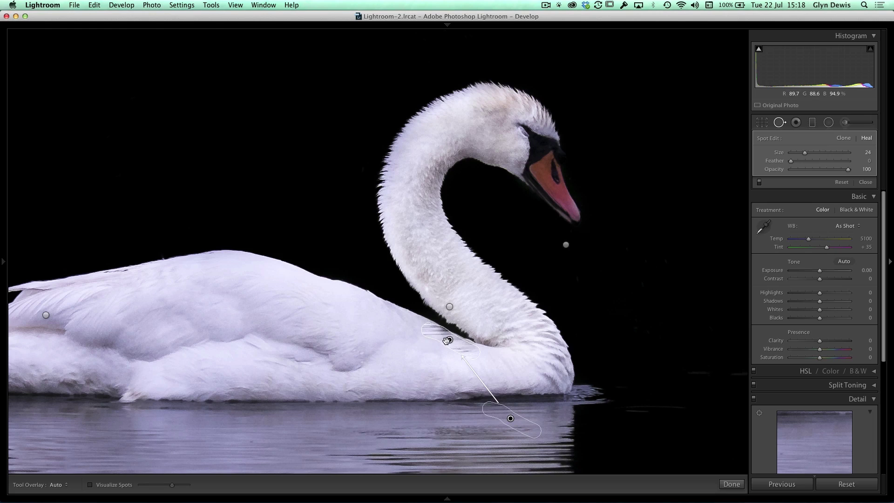
mouse_move(433, 340)
mouse_down()
mouse_move(443, 340)
mouse_move(432, 330)
mouse_move(473, 351)
mouse_move(465, 349)
mouse_up()
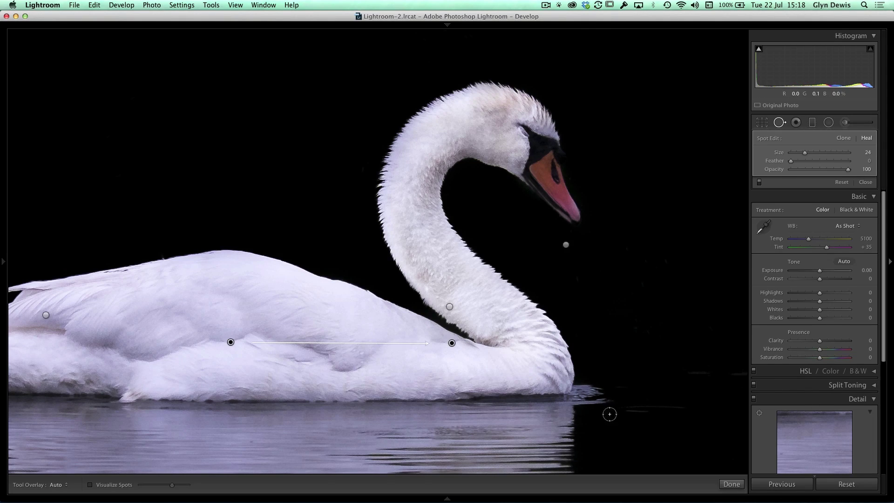
mouse_move(230, 343)
mouse_down()
mouse_move(411, 351)
mouse_move(433, 365)
mouse_up()
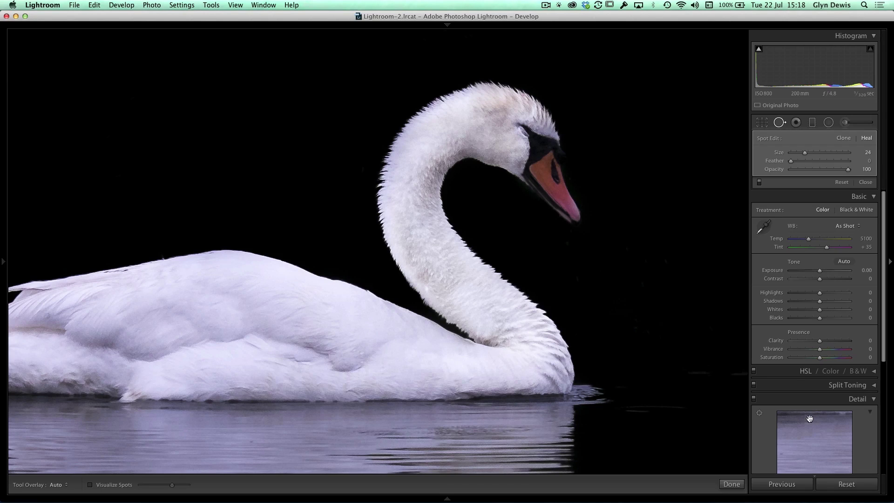
drag(504, 112, 490, 117)
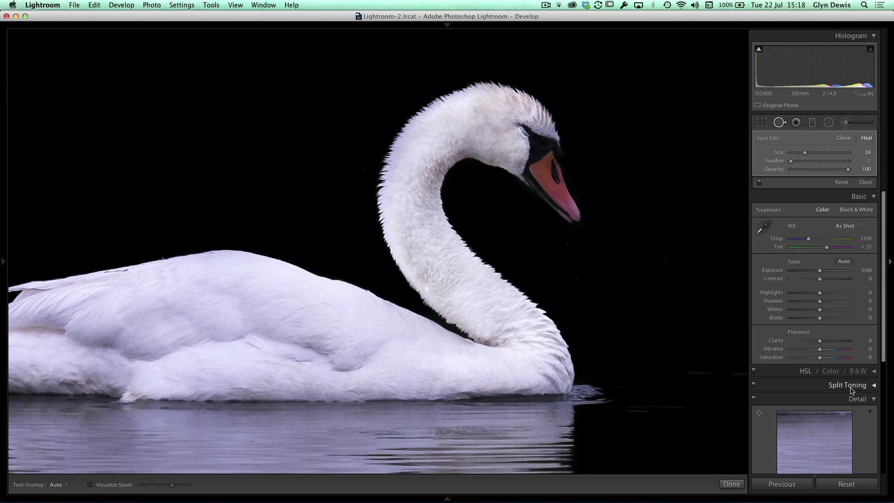
click(780, 123)
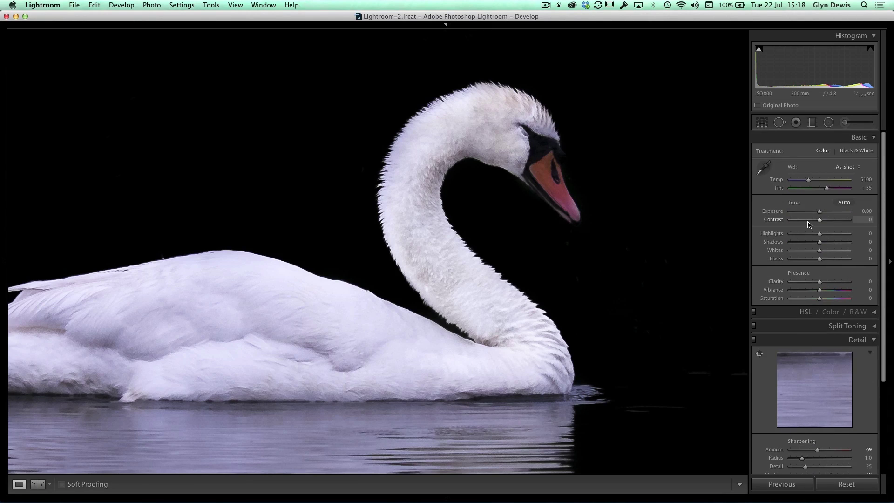
Open the swan photo as a Smart Object in Photoshop and switch to the Move tool.
key(z)
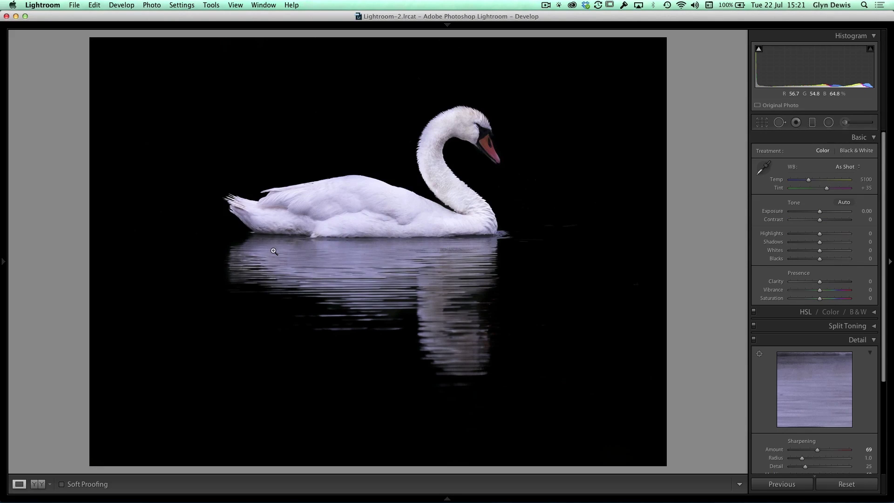
click(150, 6)
mouse_move(156, 55)
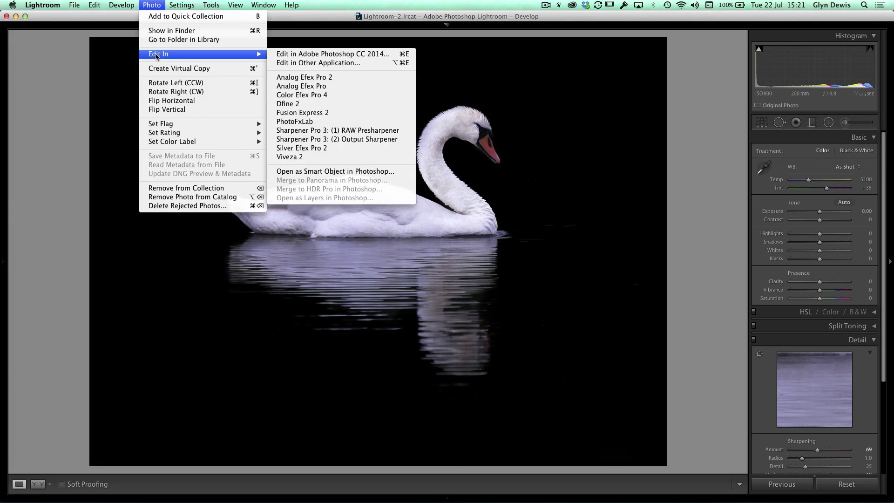
click(345, 173)
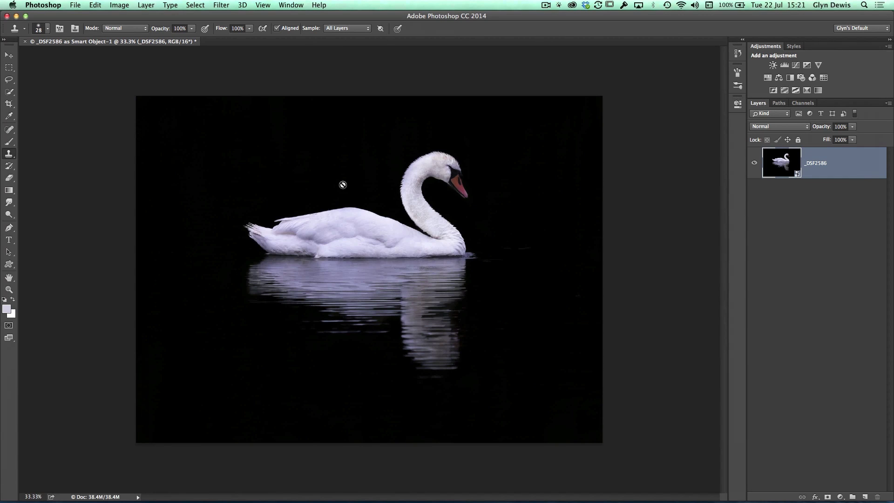
key(v)
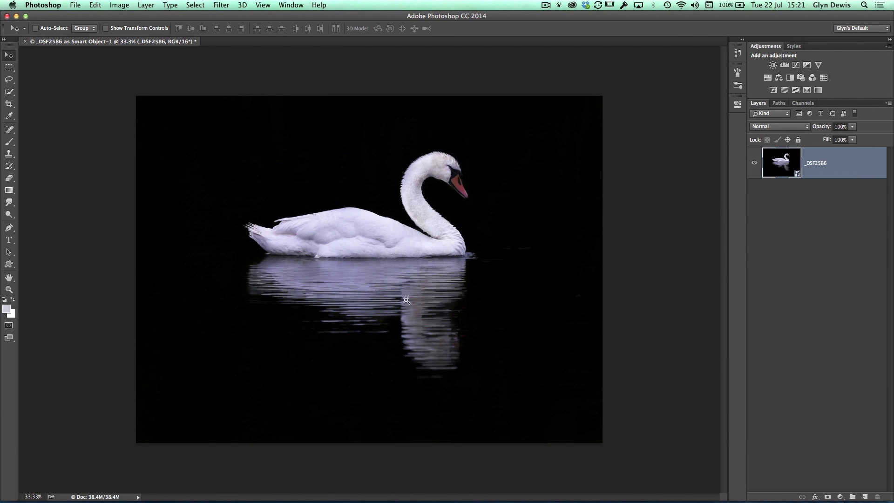
scroll(406, 296, up, 2)
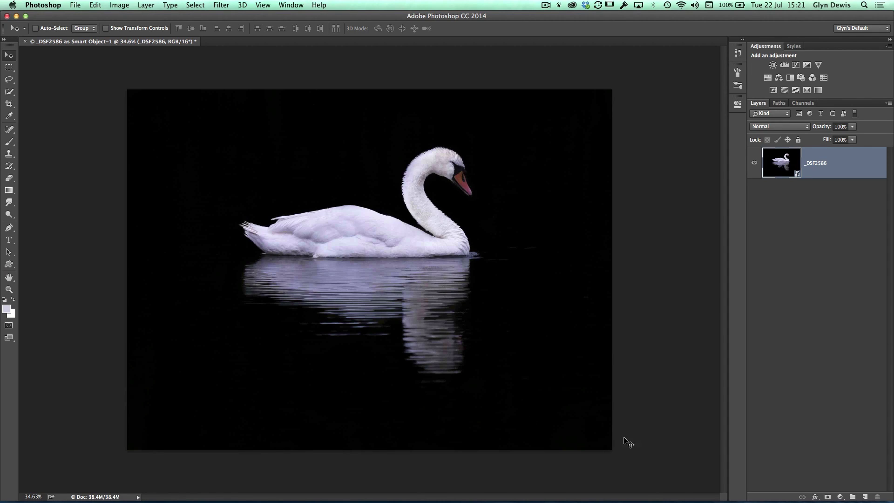
click(864, 496)
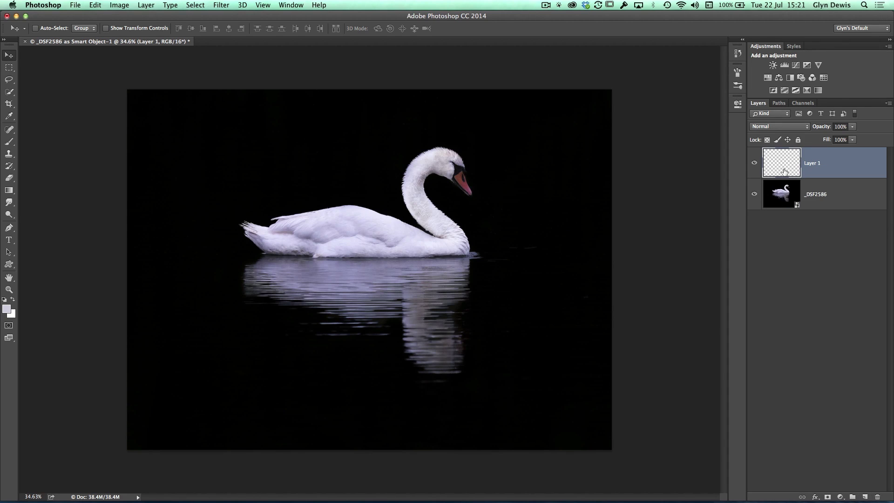
drag(782, 161, 786, 228)
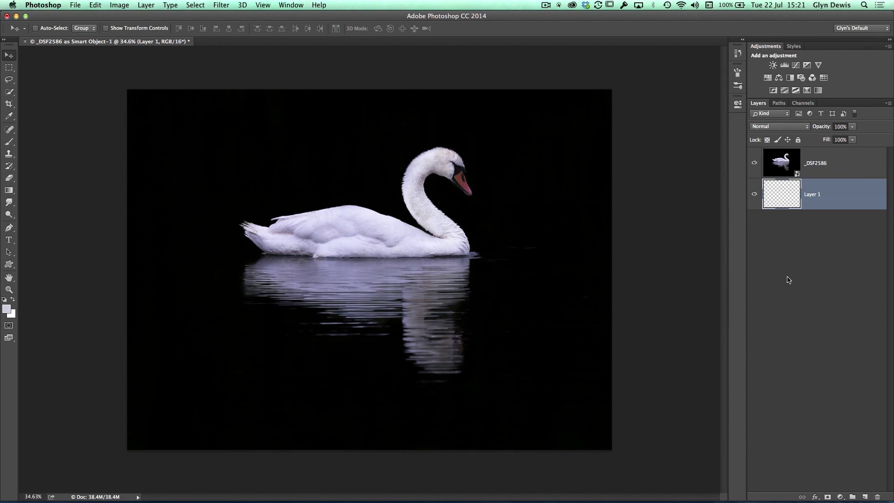
key(Delete)
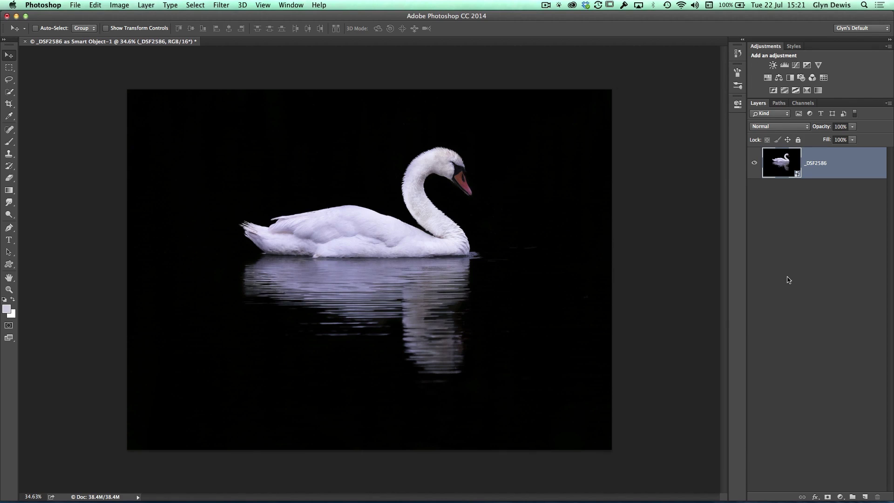
Add an empty layer beneath the swan layer and crop outward to extend the canvas equally on both sides and above.
super+click(865, 496)
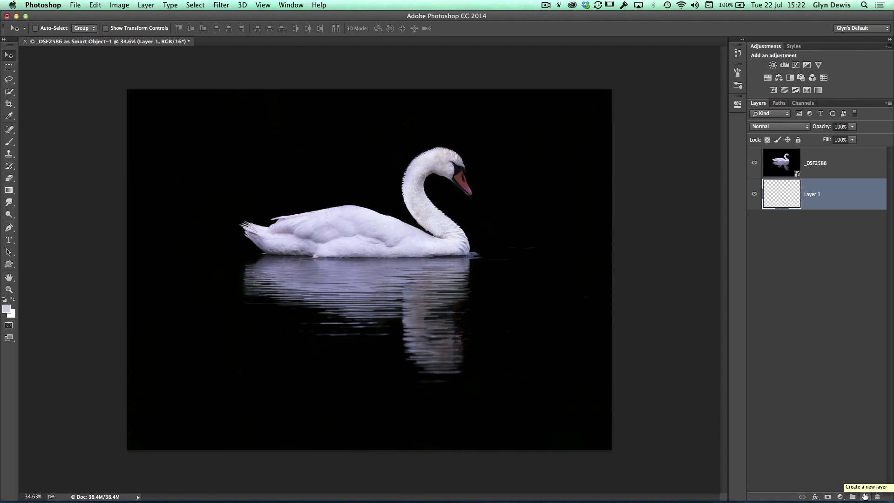
key(c)
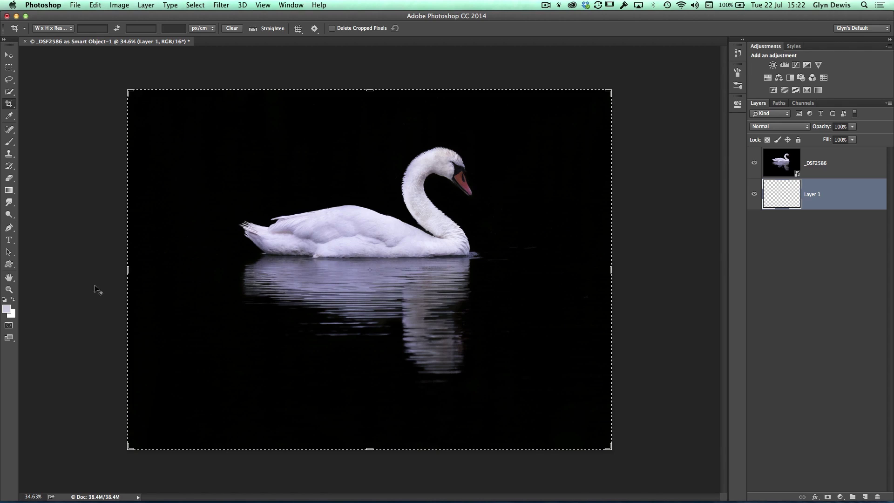
drag(128, 270, 89, 264)
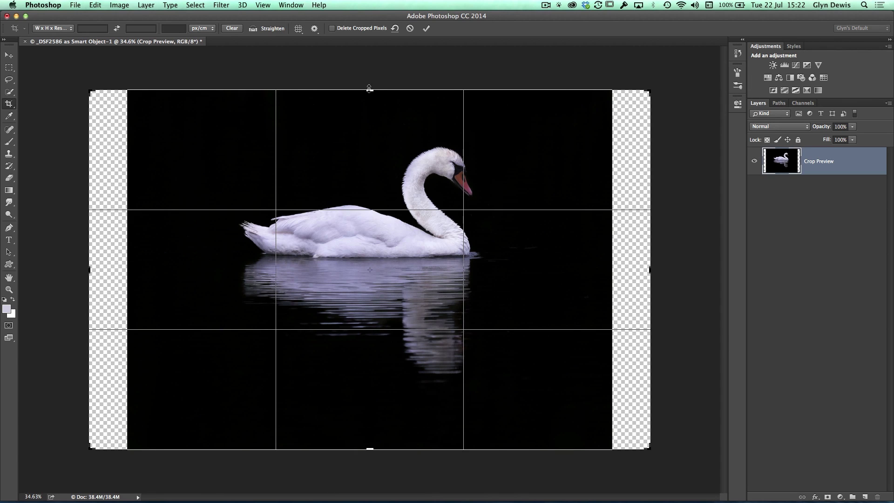
drag(369, 88, 368, 76)
key(Return)
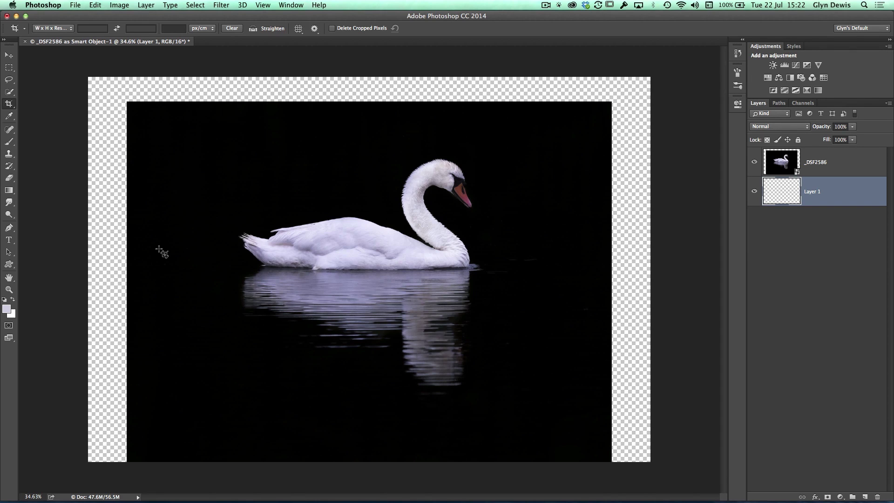
Sample the photo's black background near its side edge as the foreground color with the Eyedropper Tool.
key(i)
right_click(9, 117)
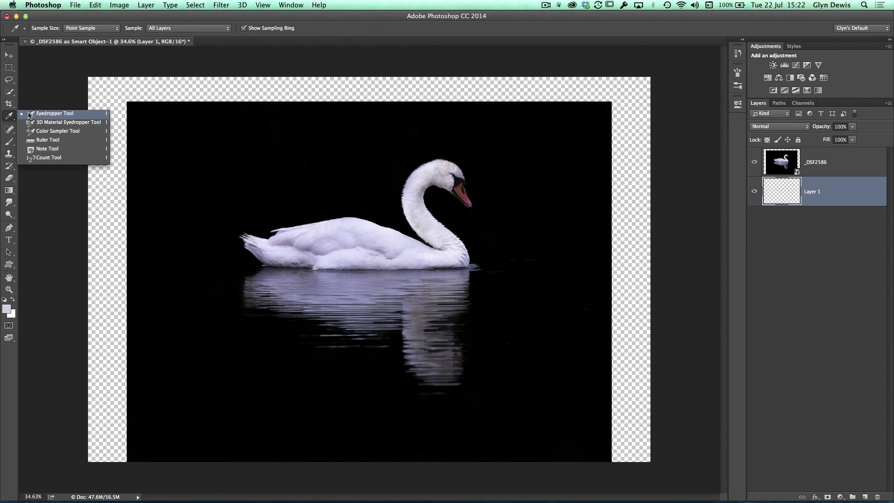
click(59, 115)
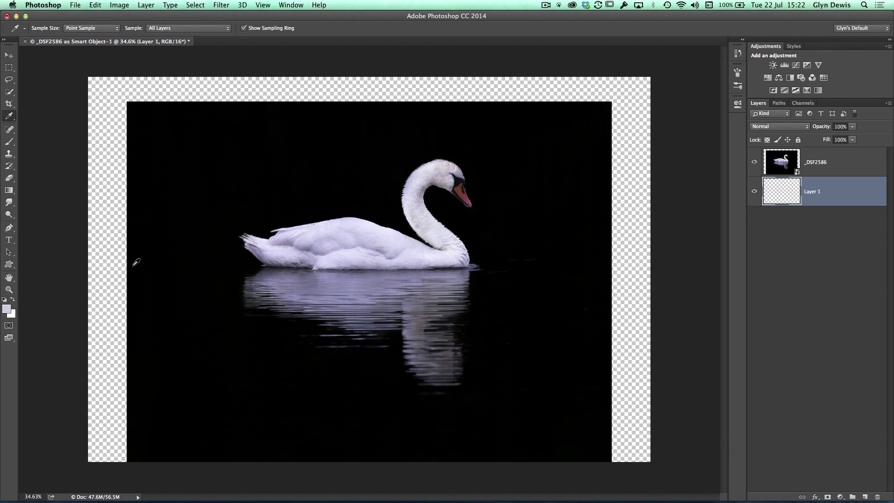
click(135, 262)
Rename the empty layer "canvas" and fill it with the Foreground Color in Normal mode at 100% opacity.
double_click(813, 192)
text(canvas)
key(Return)
click(95, 6)
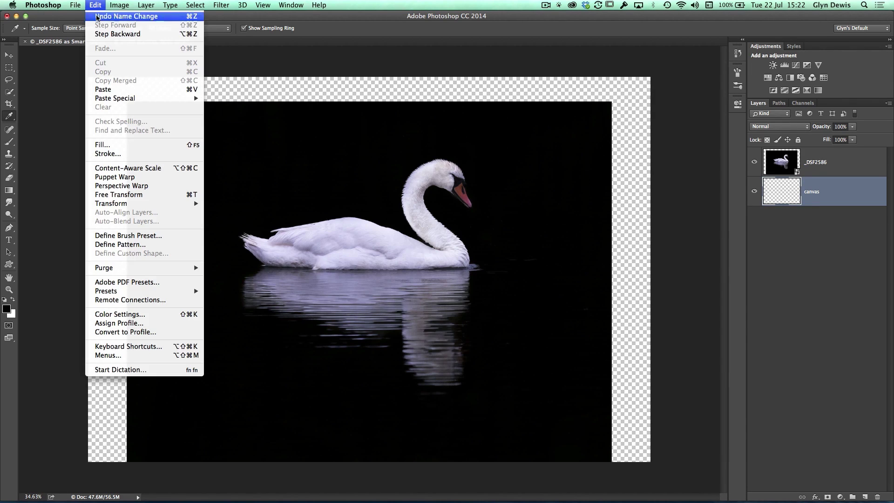
click(98, 145)
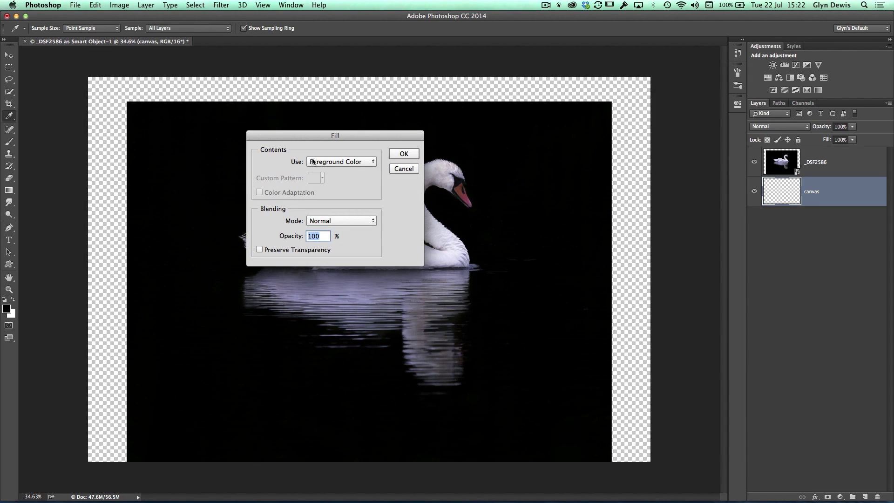
click(402, 154)
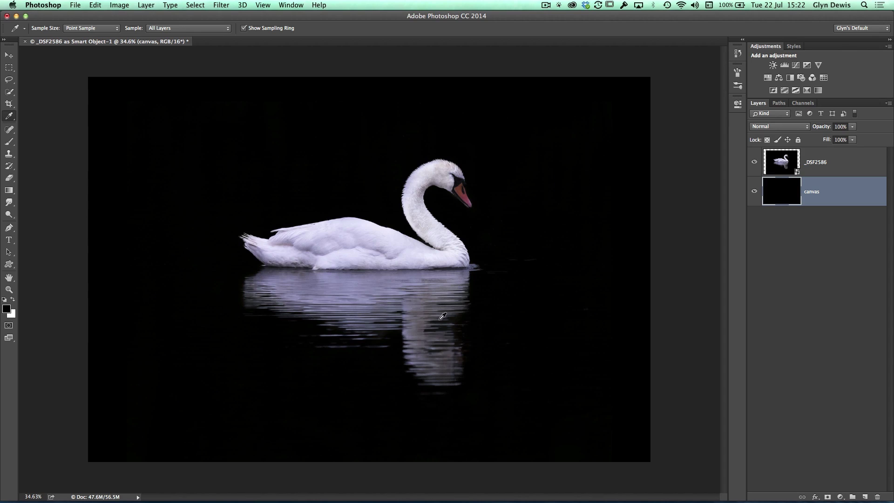
Select the swan Smart Object layer and look through the Topaz Labs filters for Topaz Clean 3.
click(780, 170)
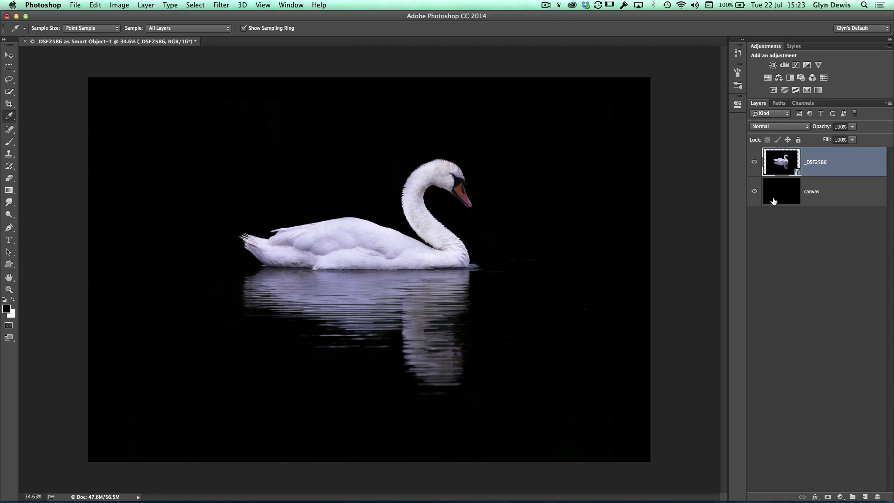
click(221, 5)
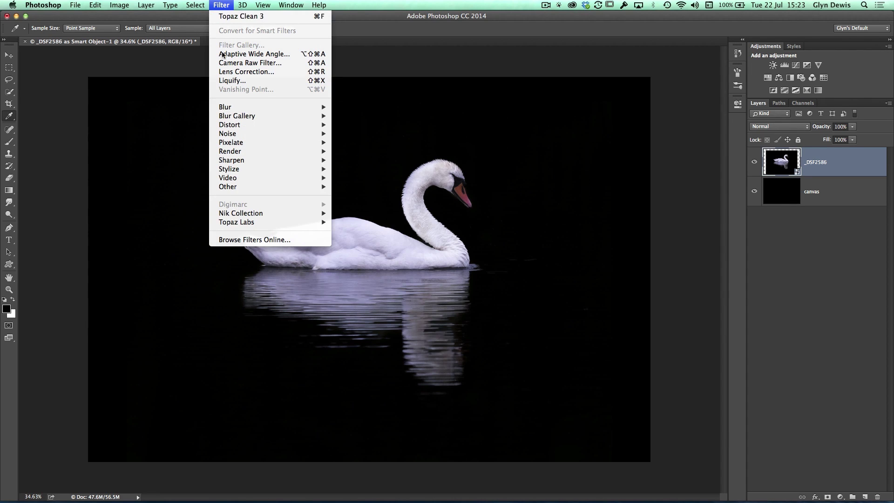
mouse_move(231, 225)
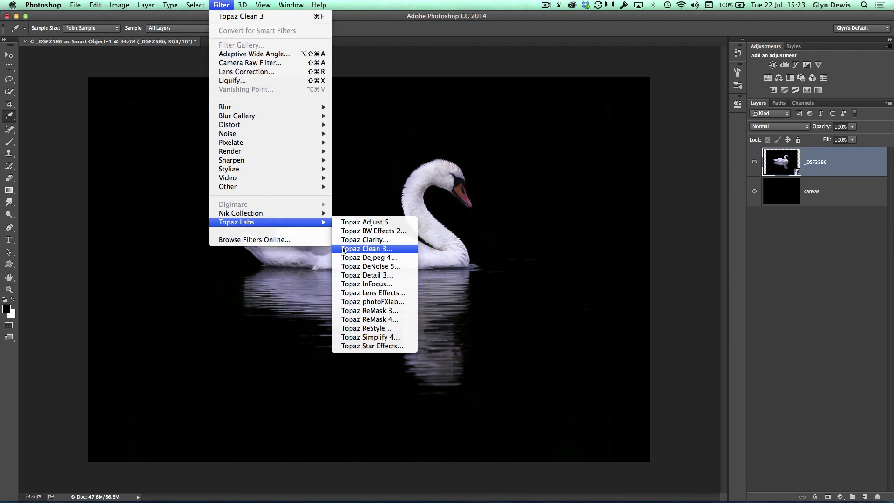
click(344, 250)
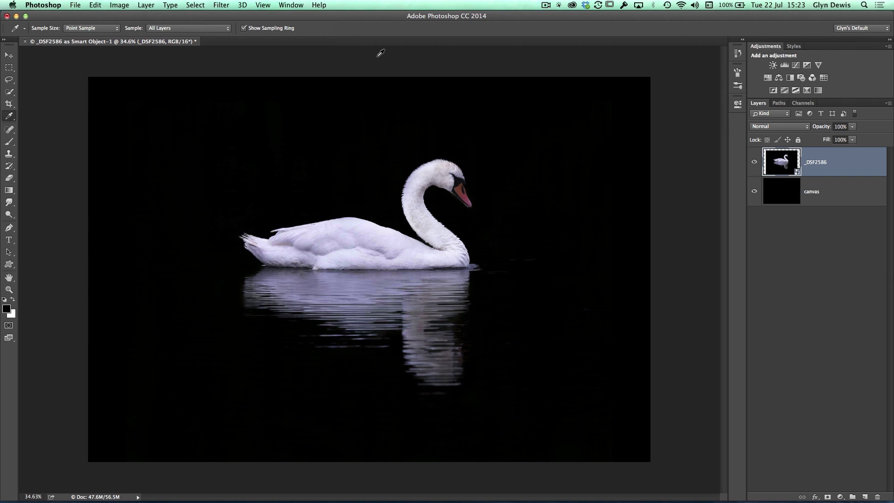
Save the extended swan document and switch back to Lightroom.
click(75, 5)
click(85, 94)
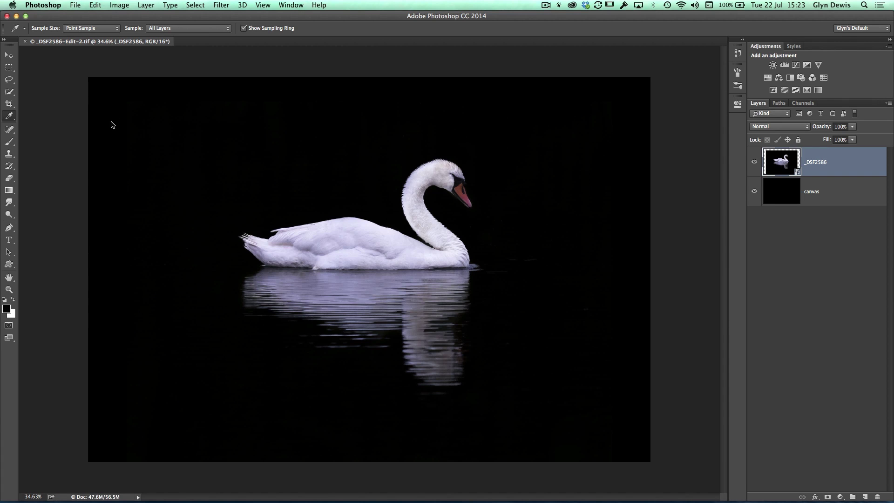
key(super+Tab)
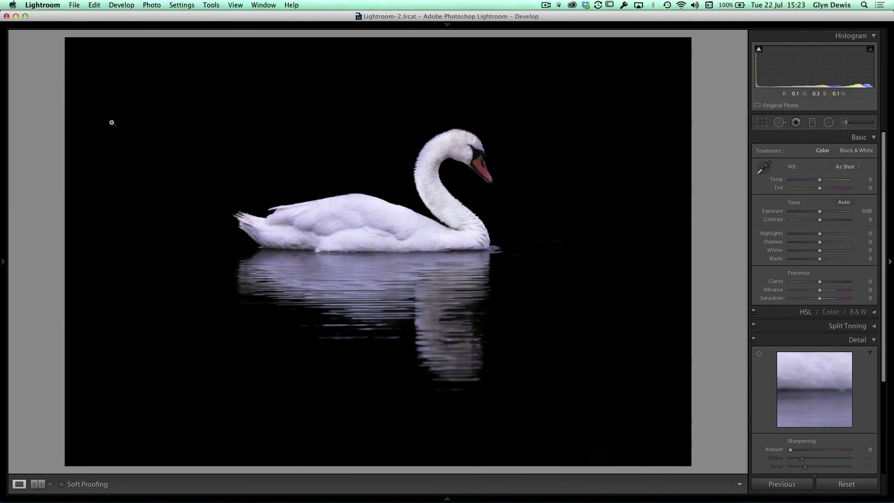
Show the filmstrip and compare the original swan photo with the edited _DSF2586-Edit-2.tif.
click(447, 498)
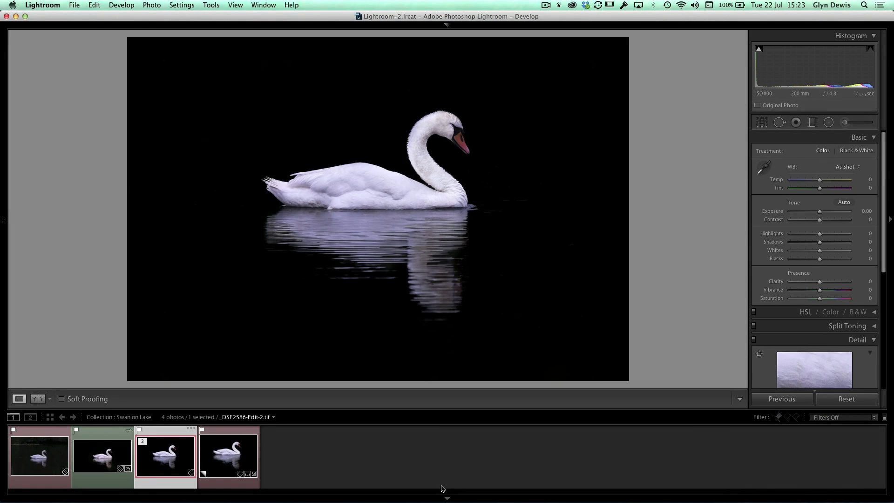
click(49, 459)
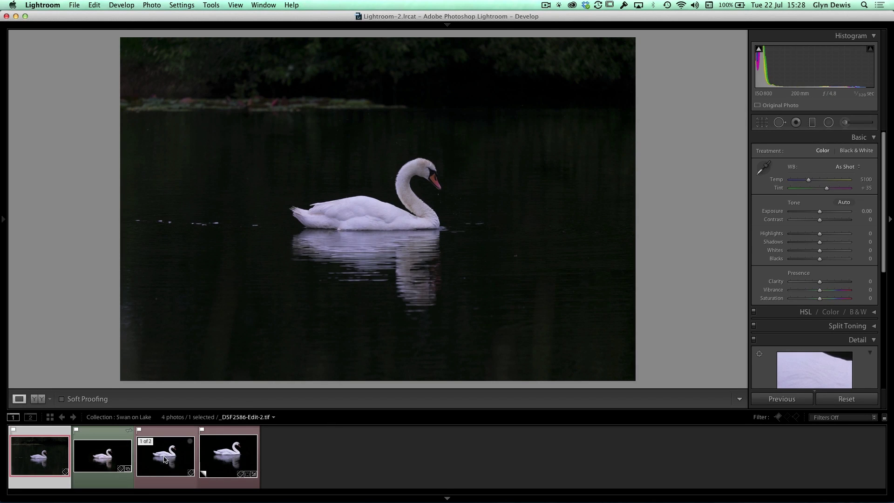
click(163, 458)
key(f)
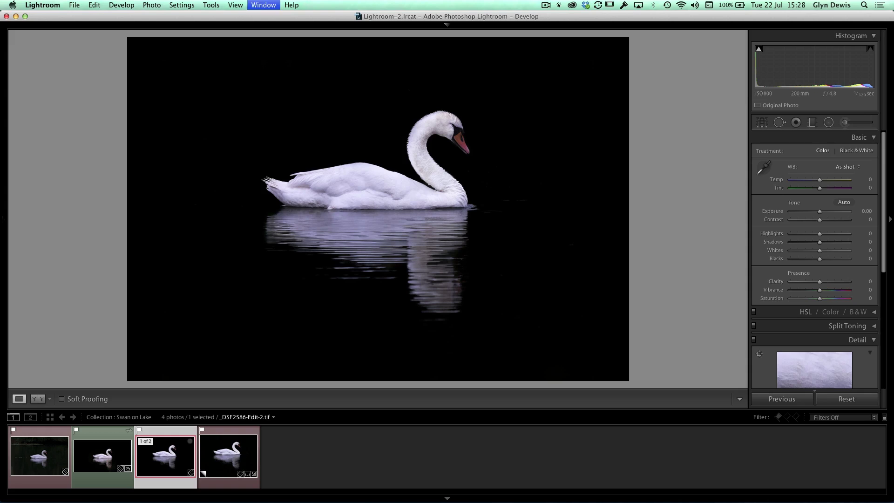